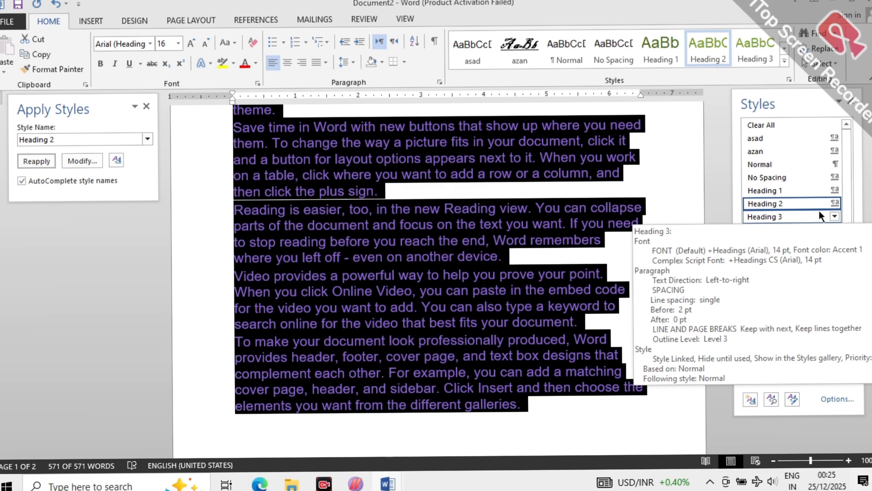
# - Try the Subtitle style on the selected text, replace it with the asad style, and deselect the text
pyautogui.click(834, 284)
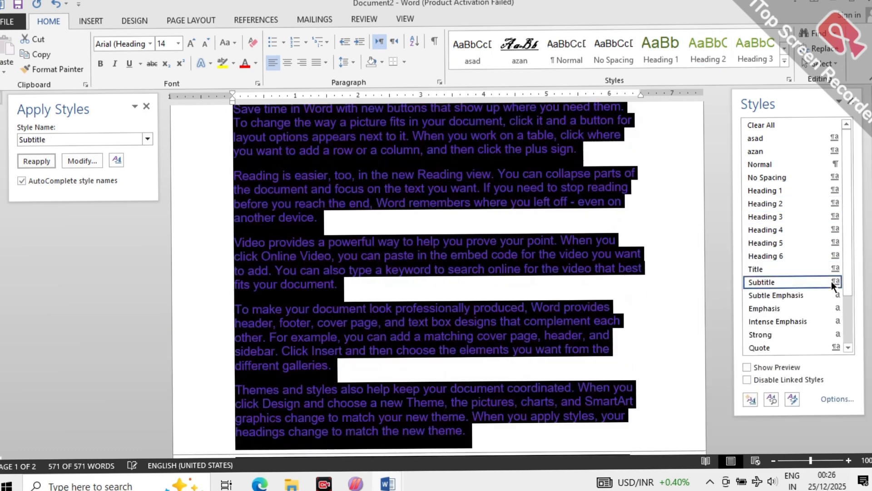
pyautogui.click(801, 134)
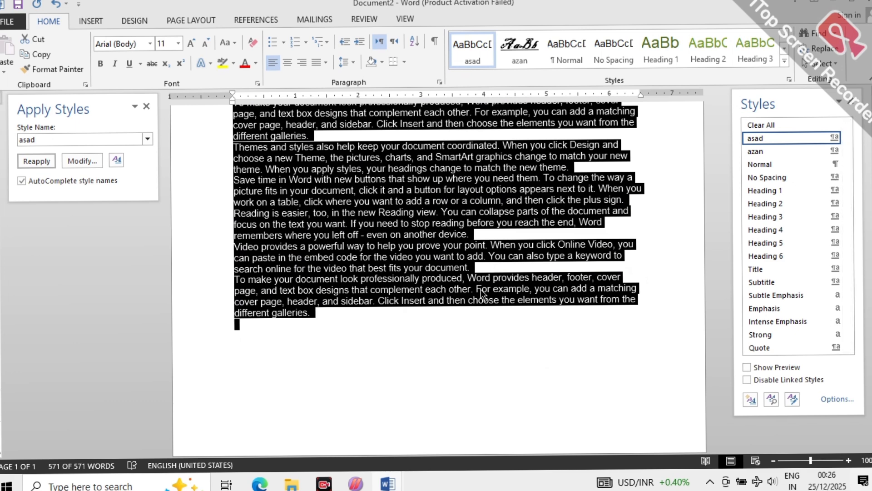
pyautogui.click(485, 346)
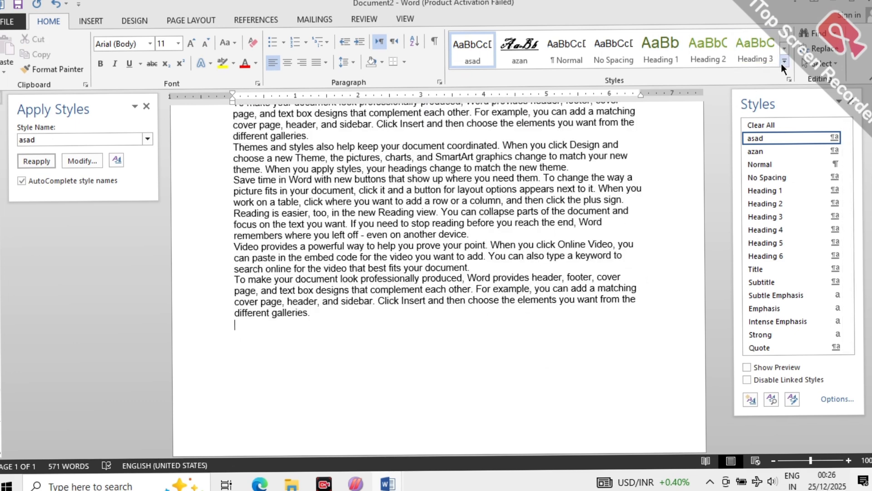
pyautogui.click(783, 62)
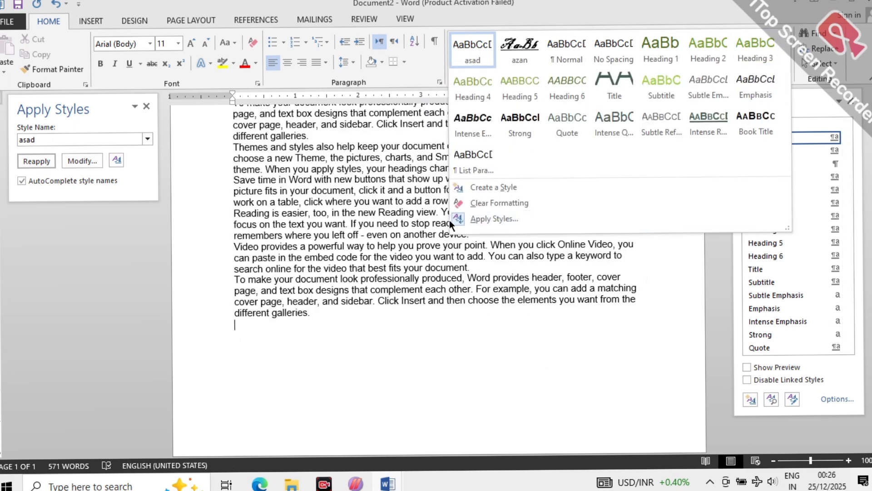
pyautogui.click(481, 339)
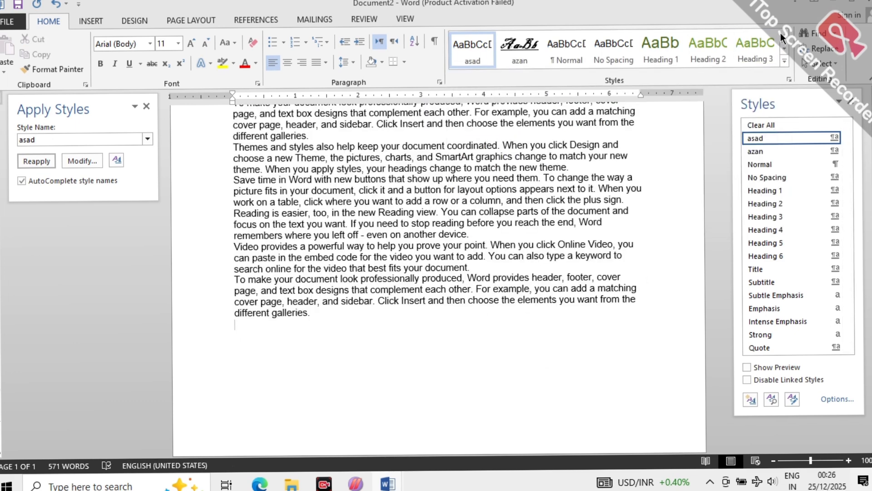
# - Search the document for "click" with Find, closing the Apply Styles pane that covers the navigation pane
pyautogui.click(830, 35)
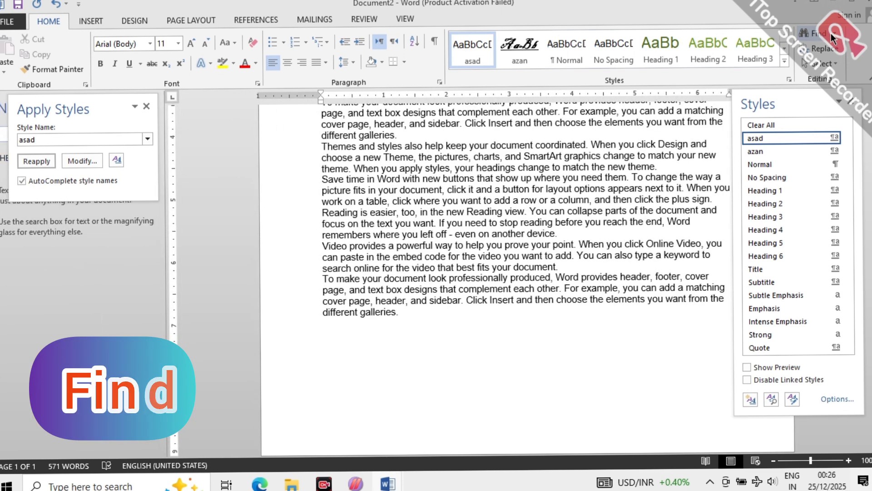
pyautogui.click(147, 107)
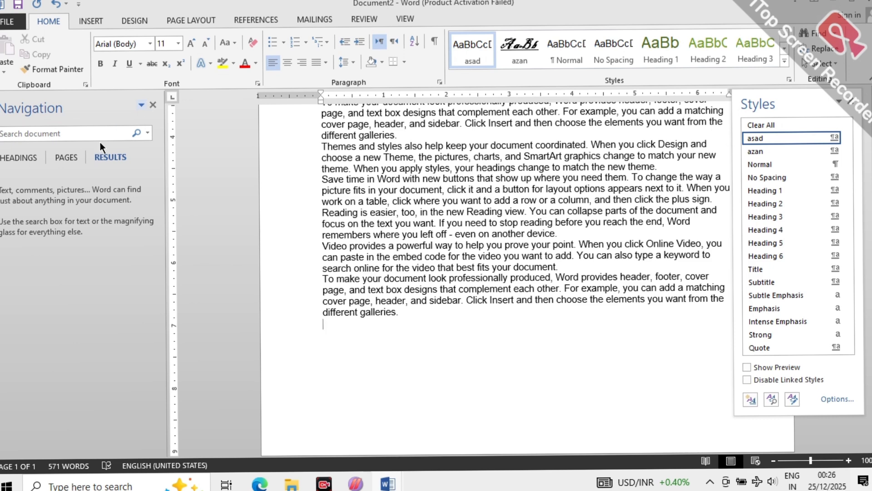
pyautogui.click(148, 131)
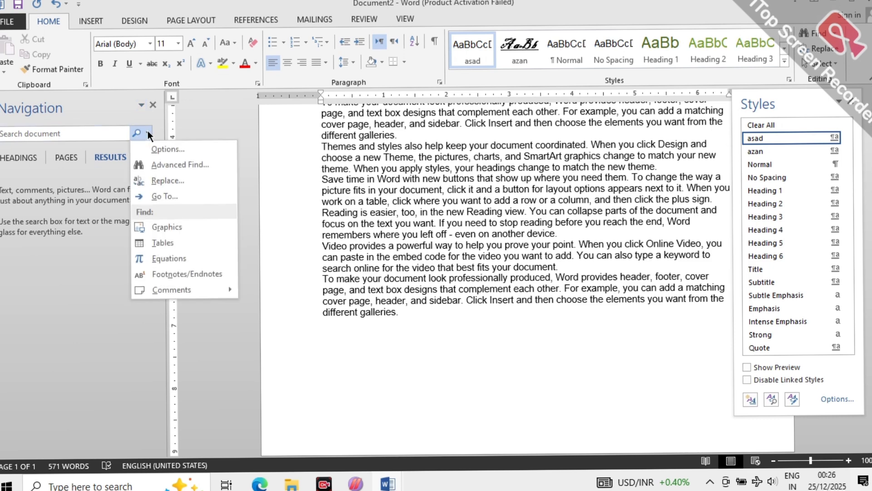
pyautogui.click(89, 130)
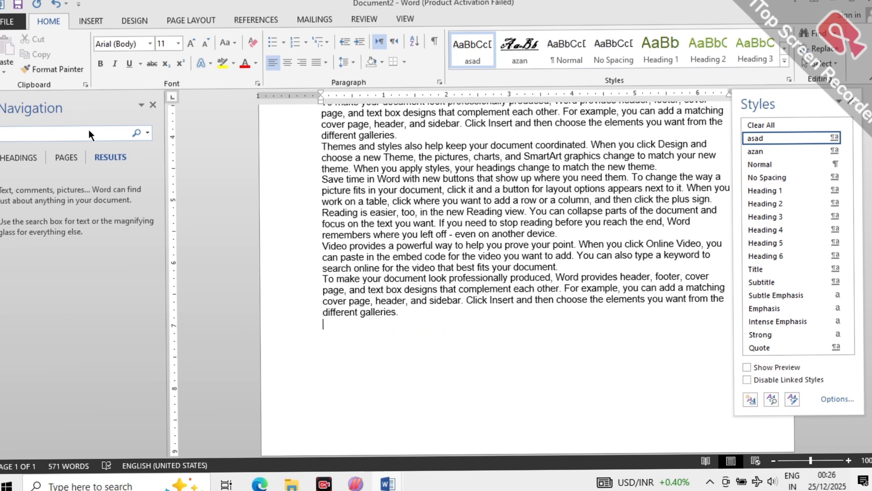
pyautogui.write('clic')
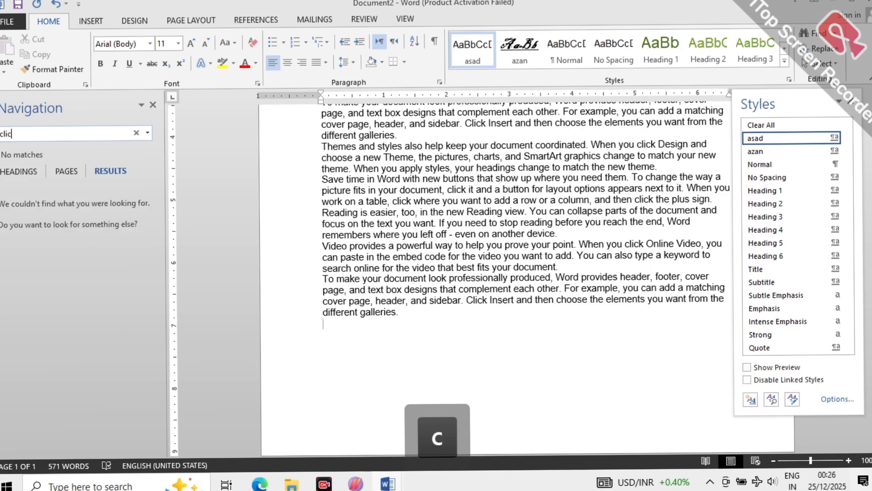
pyautogui.write('k')
pyautogui.click(89, 129)
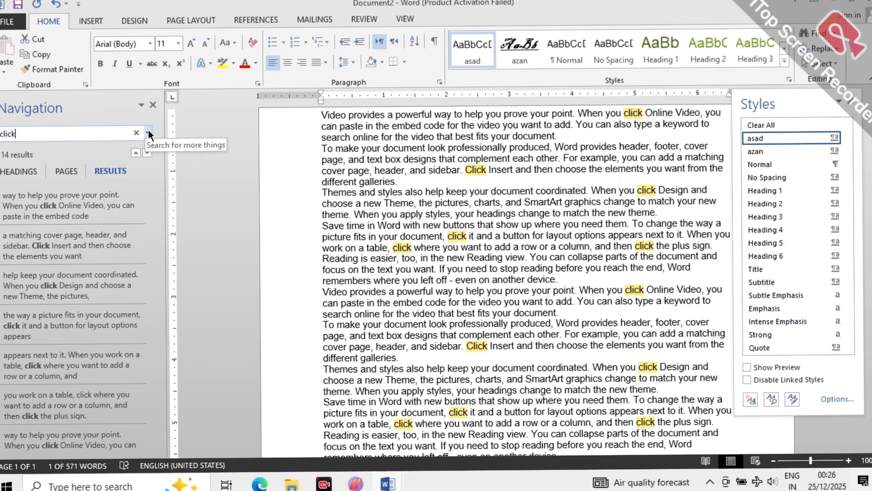
# - Go to the first "click" match in the search results and look at the additional search commands
pyautogui.click(142, 104)
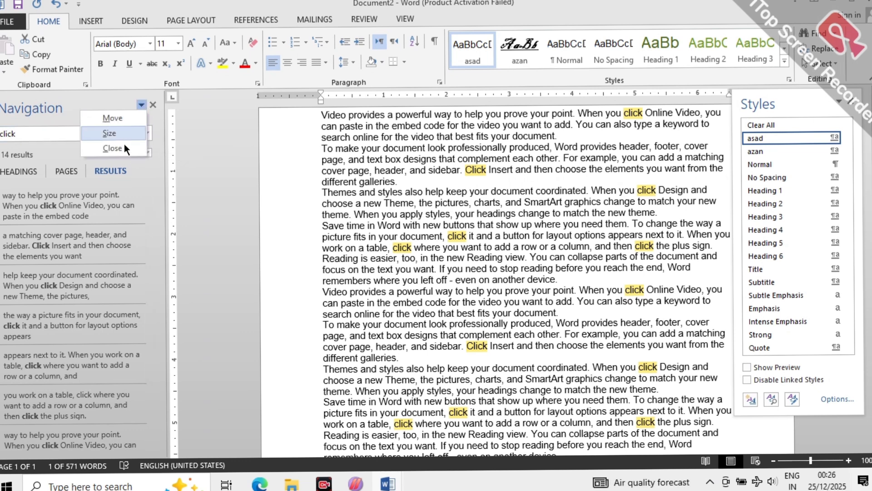
pyautogui.click(131, 187)
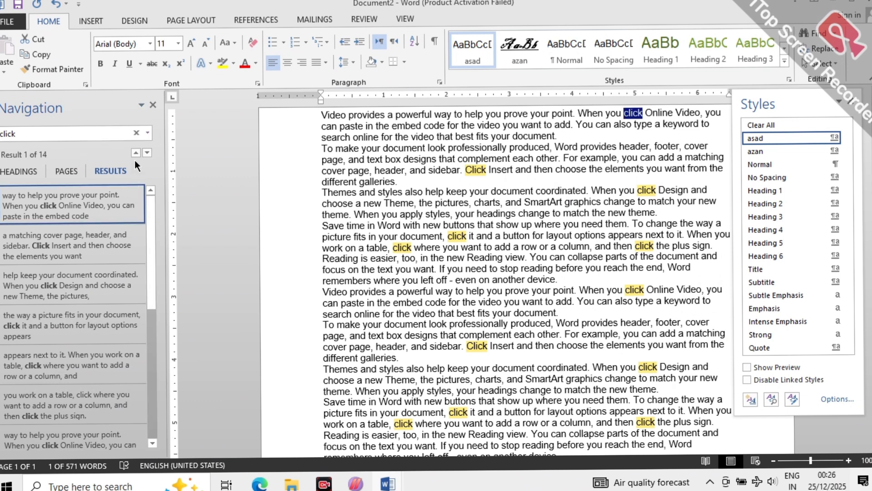
pyautogui.click(144, 136)
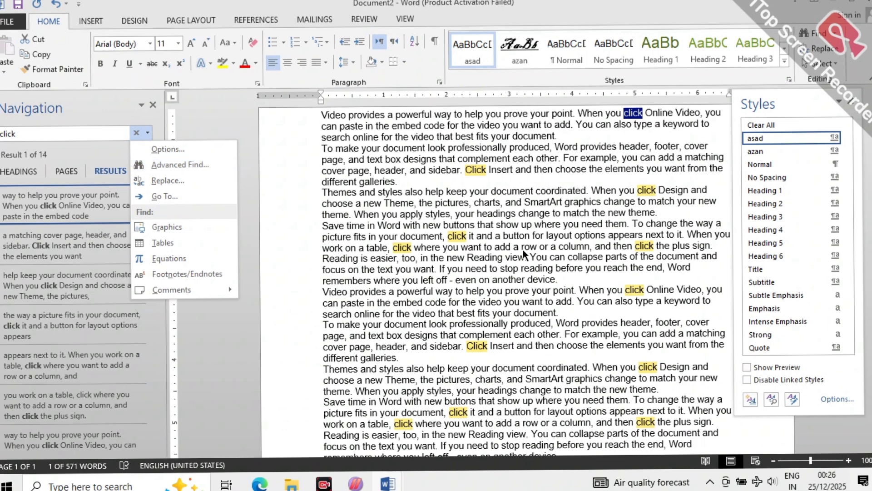
pyautogui.click(538, 275)
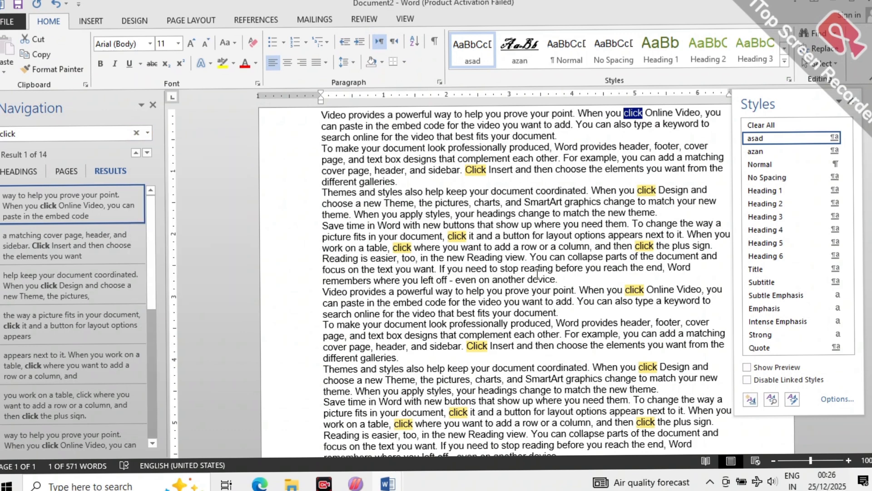
# - Open Advanced Find for "click", expand its search options and move the dialog away from the document text
pyautogui.hotkey('ctrl', 'f')
pyautogui.click(836, 31)
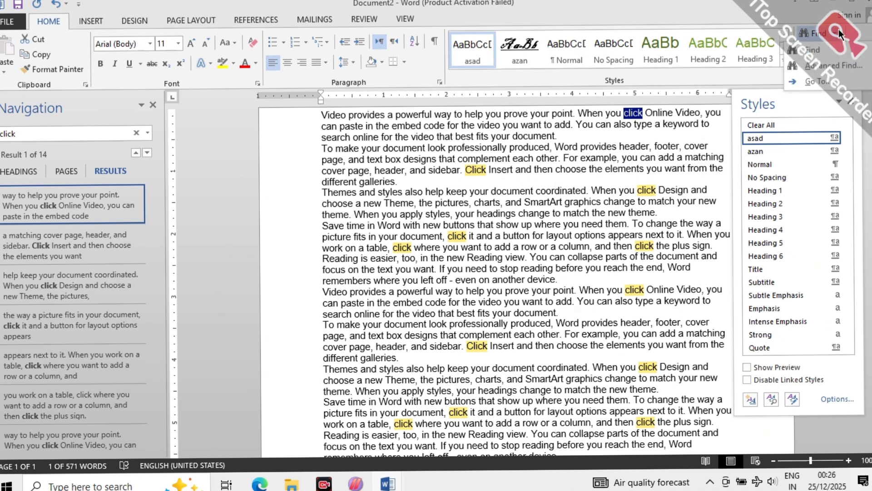
pyautogui.click(822, 48)
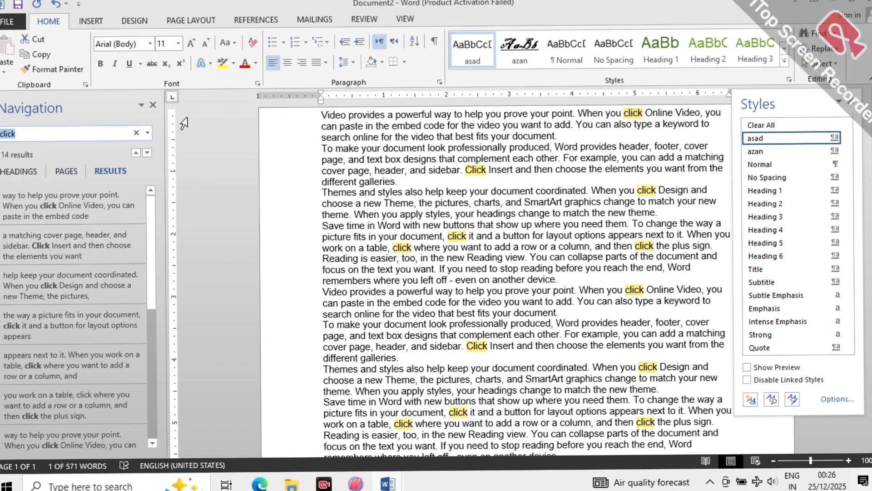
pyautogui.click(148, 132)
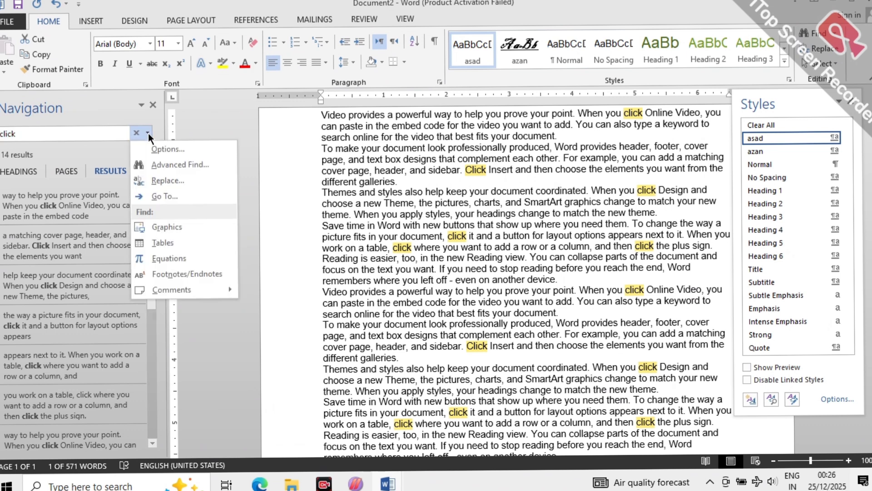
pyautogui.click(147, 165)
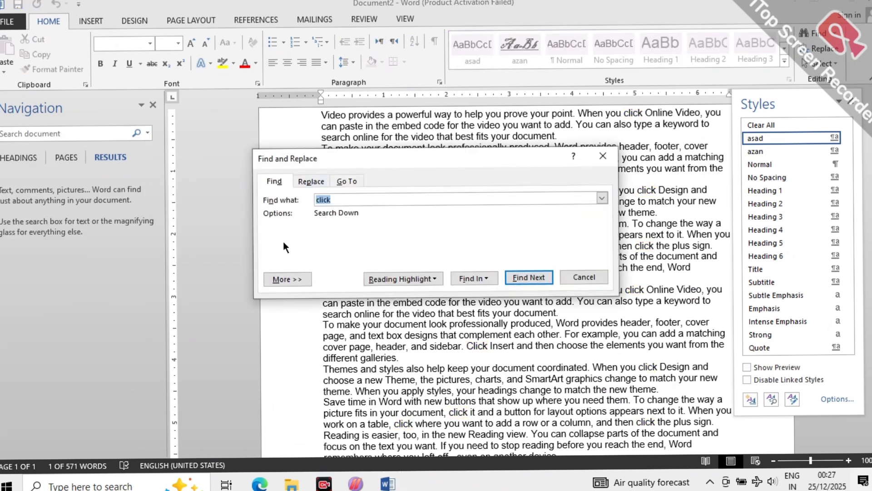
pyautogui.click(287, 278)
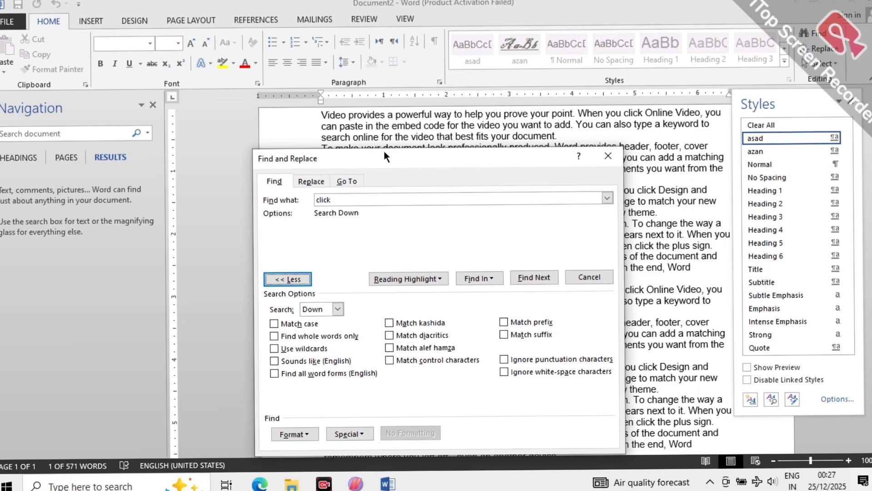
pyautogui.moveTo(384, 153); pyautogui.dragTo(165, 179)
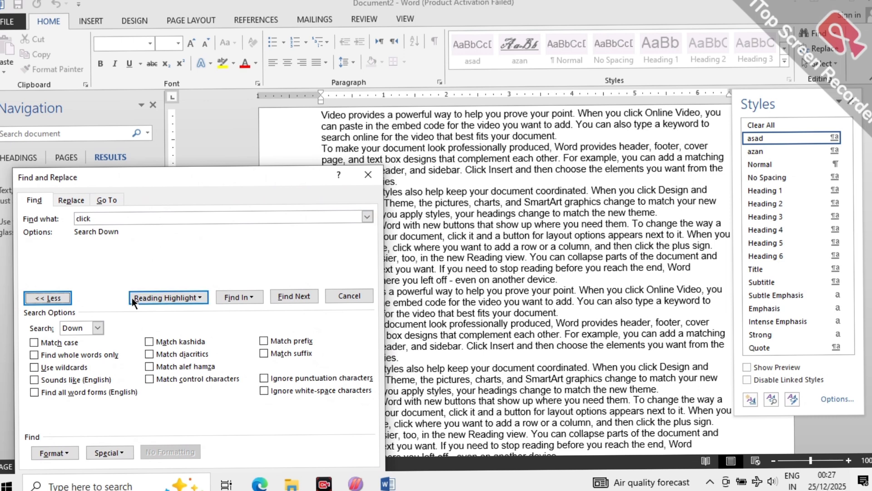
# - Turn on Match case and step through several occurrences of "click" in the document
pyautogui.click(36, 340)
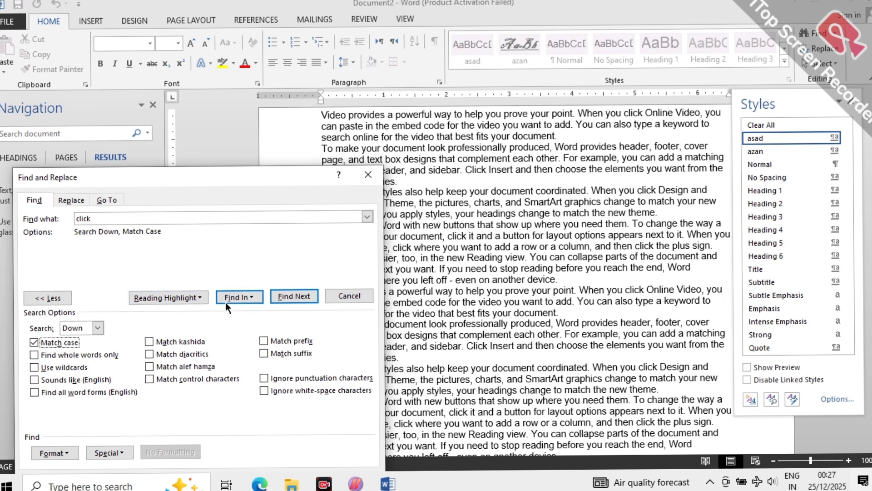
pyautogui.click(290, 296)
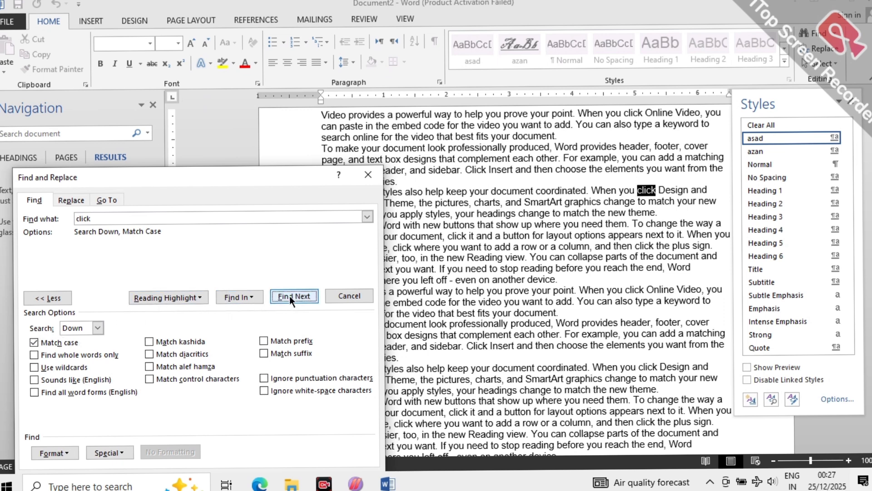
pyautogui.click(289, 296)
pyautogui.click(290, 295)
pyautogui.click(290, 296)
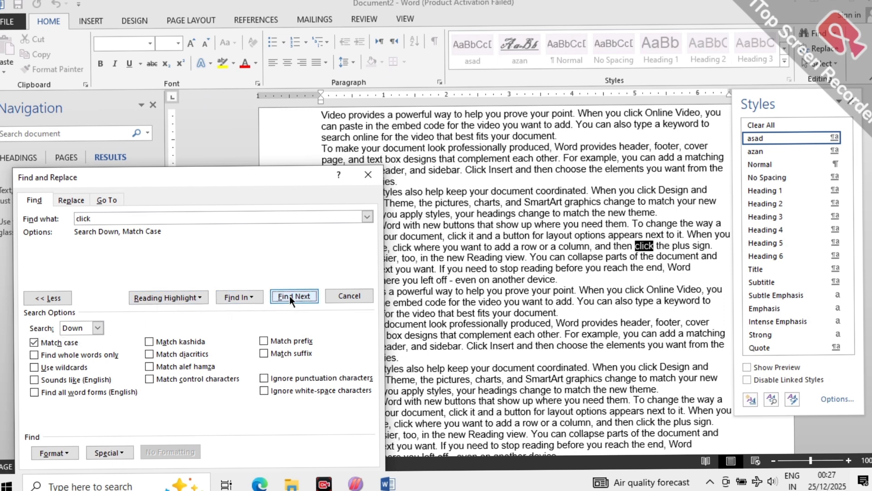
pyautogui.click(289, 296)
pyautogui.click(290, 296)
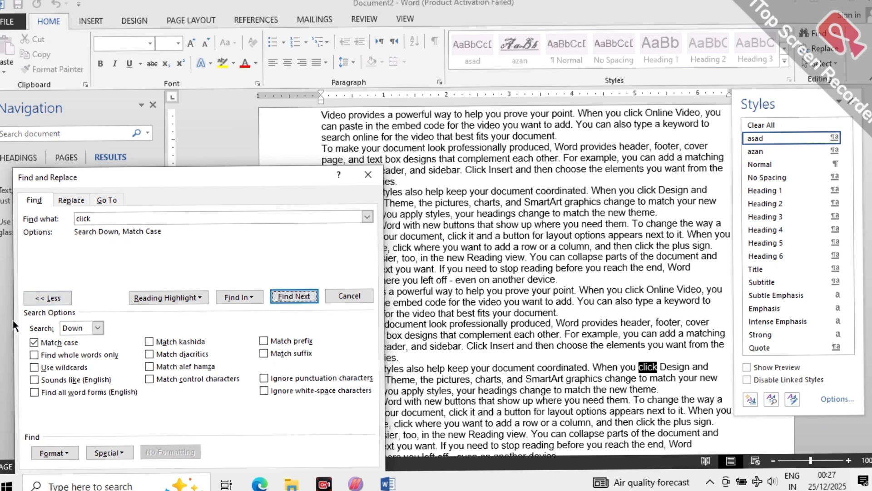
# - Turn on Find whole words only and continue stepping through the occurrences of "click"
pyautogui.click(36, 353)
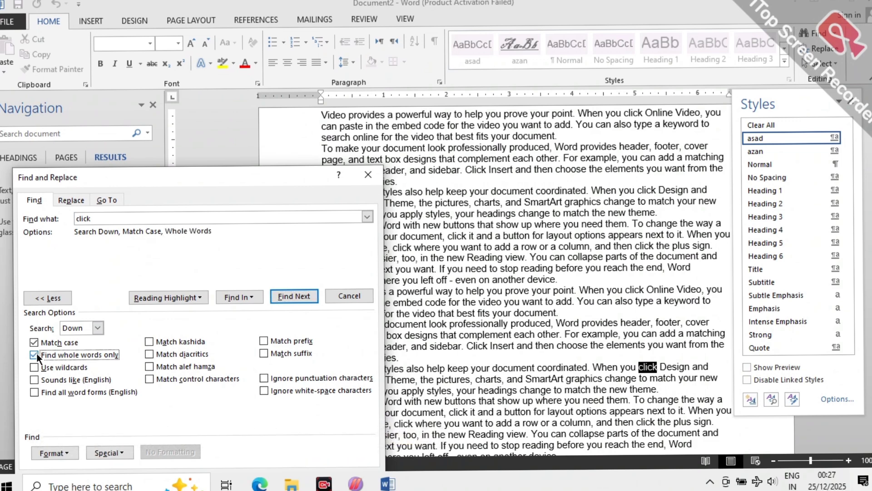
pyautogui.click(296, 297)
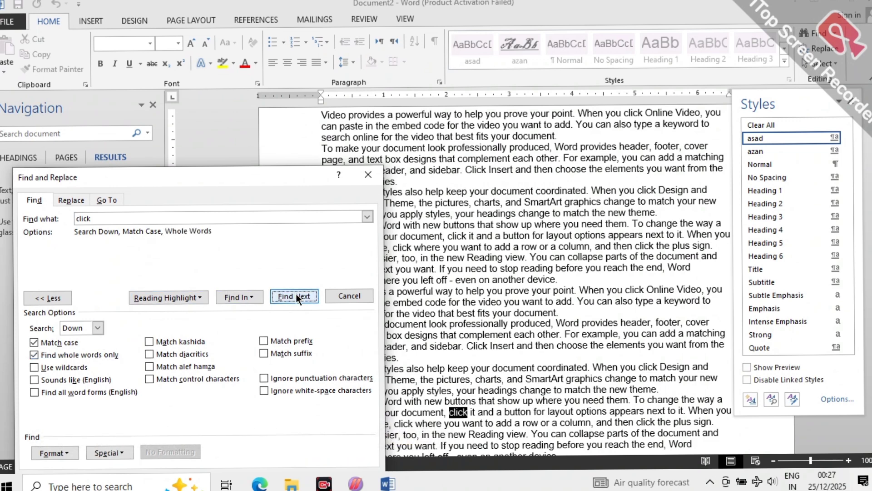
pyautogui.click(295, 296)
pyautogui.click(295, 296)
pyautogui.click(296, 296)
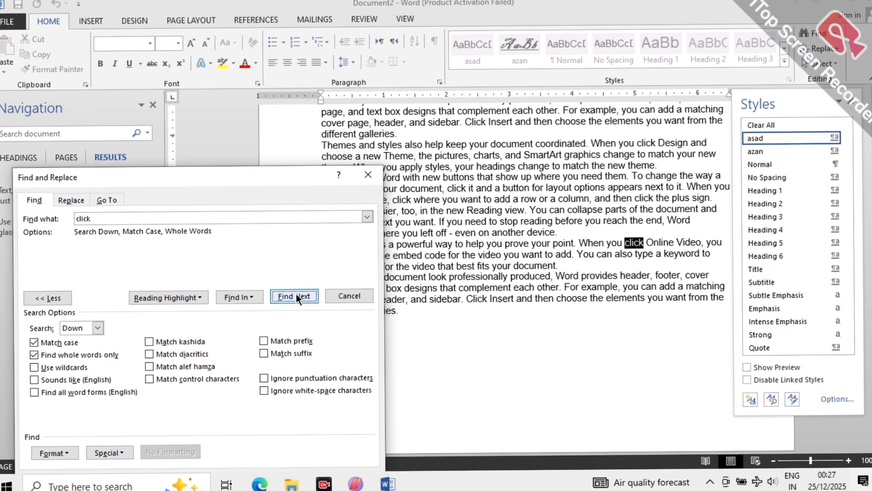
pyautogui.click(296, 295)
pyautogui.click(415, 279)
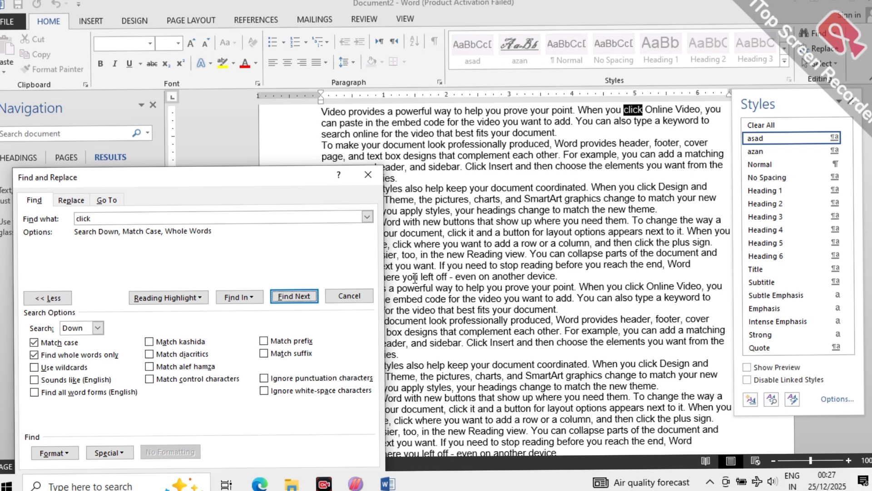
# - Turn off Match case, shorten the search term to "cl" and search for it as a whole word
pyautogui.click(33, 342)
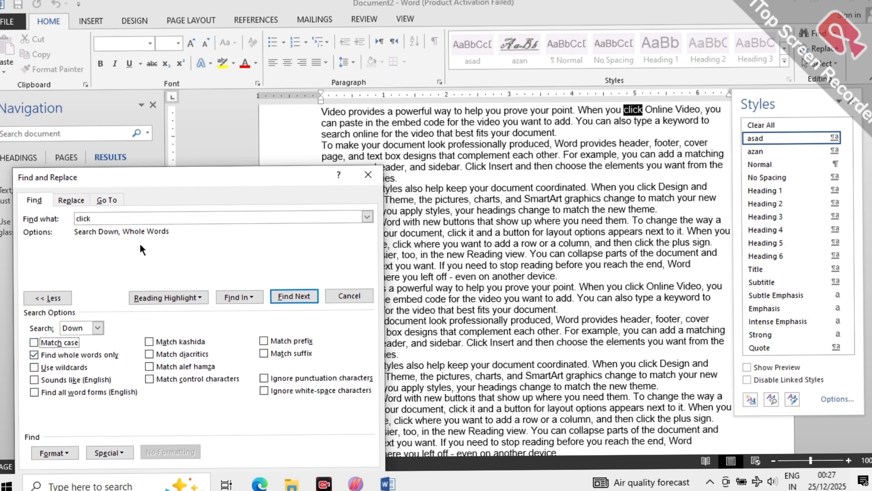
pyautogui.click(140, 215)
pyautogui.press('BackSpace')
pyautogui.press('BackSpace')
pyautogui.press('BackSpace')
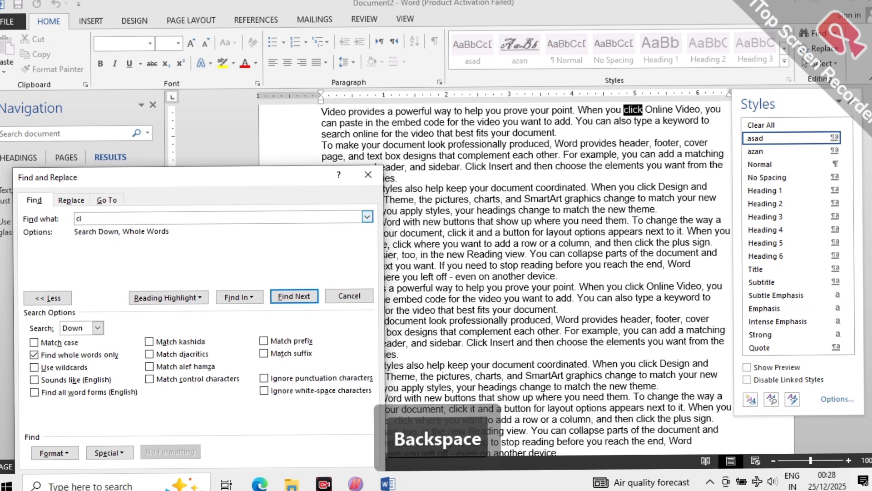
pyautogui.click(298, 298)
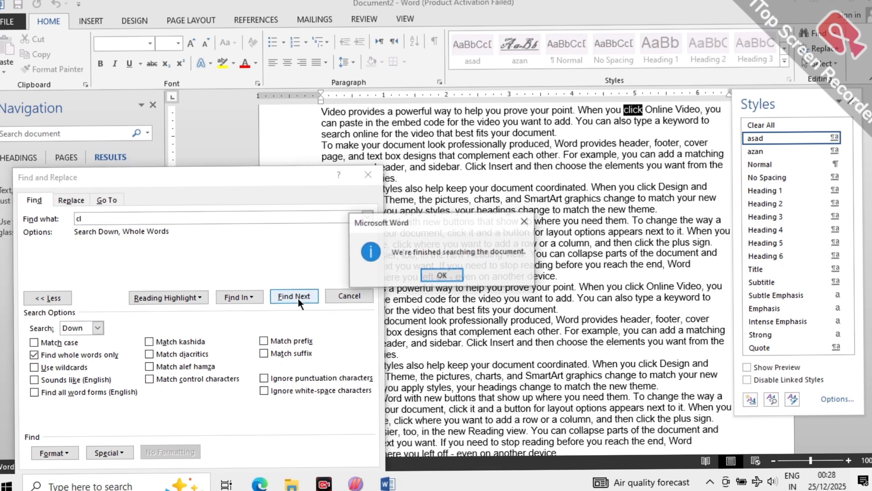
pyautogui.click(436, 276)
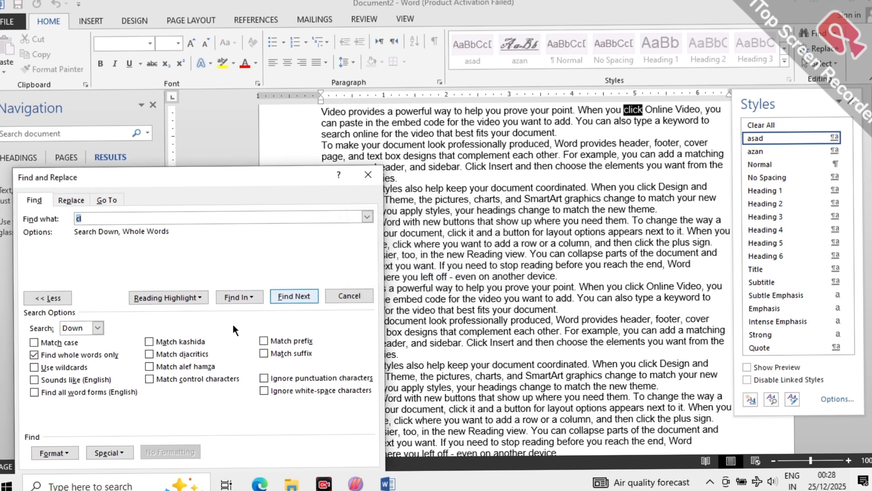
# - Turn on Use wildcards in place of whole-word matching and search the document for "reading" until the search finishes
pyautogui.click(253, 293)
pyautogui.press('BackSpace')
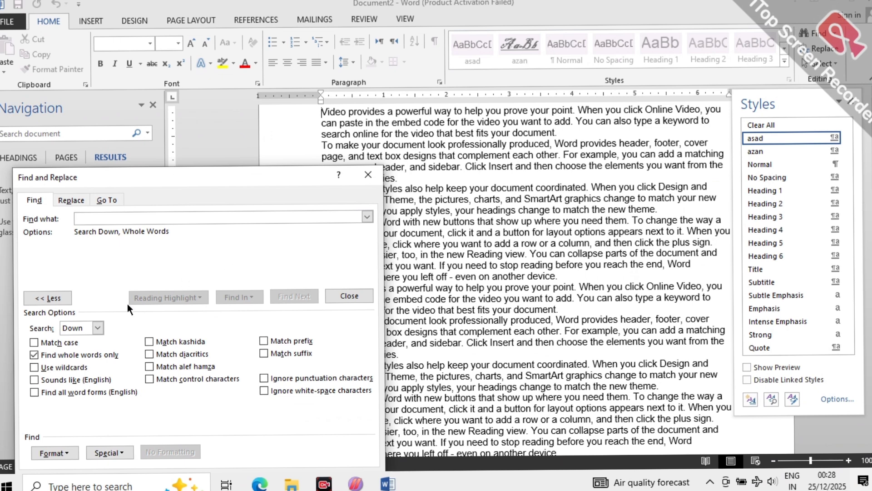
pyautogui.click(53, 366)
pyautogui.click(109, 214)
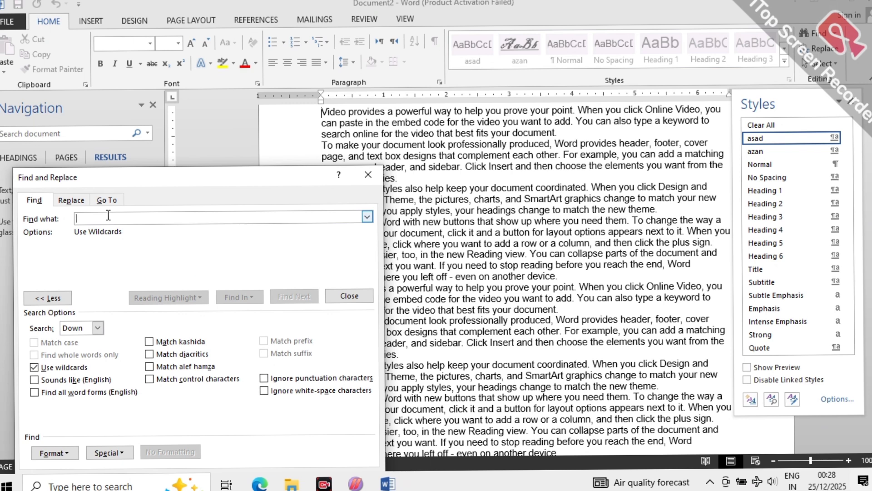
pyautogui.write('read')
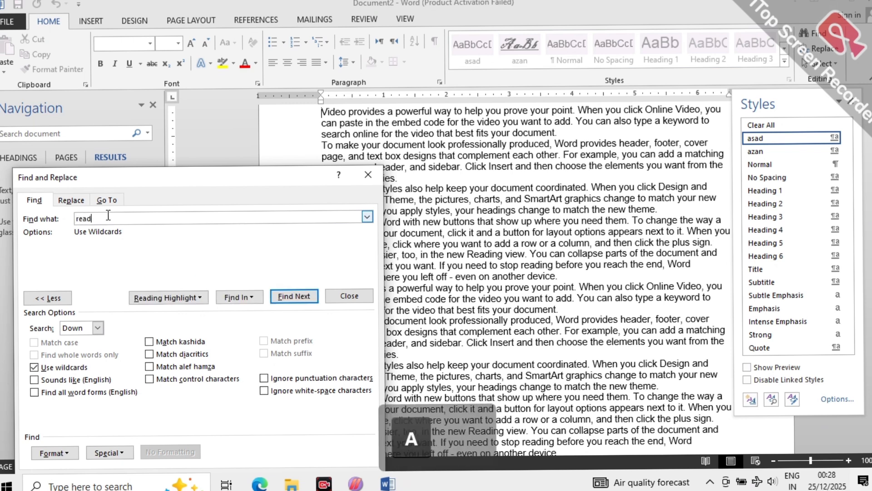
pyautogui.write('ing')
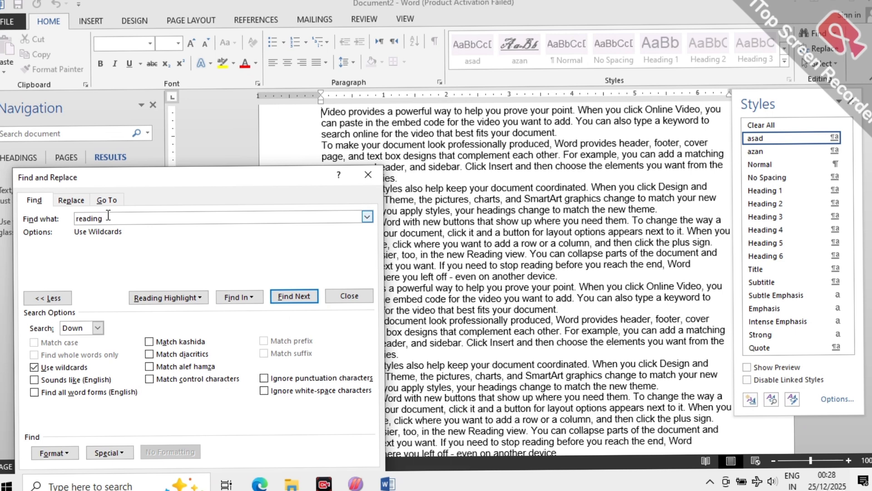
pyautogui.press('Return')
pyautogui.press('Return')
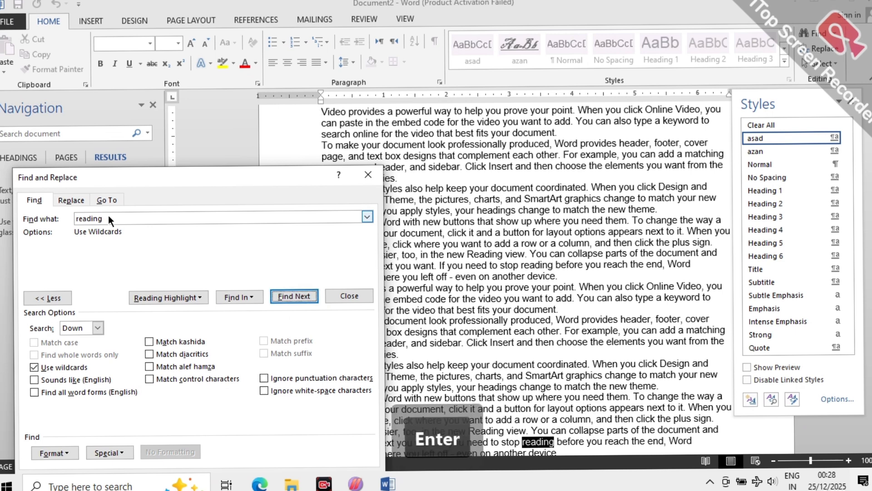
pyautogui.press('Return')
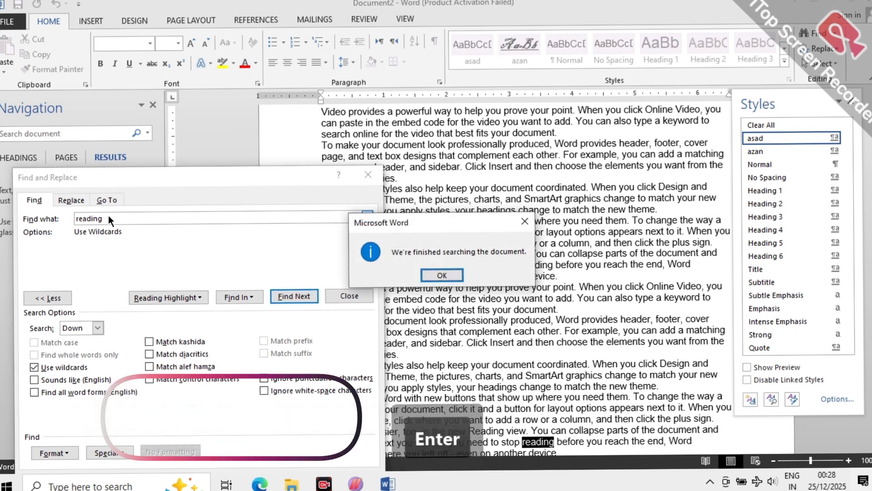
pyautogui.click(443, 274)
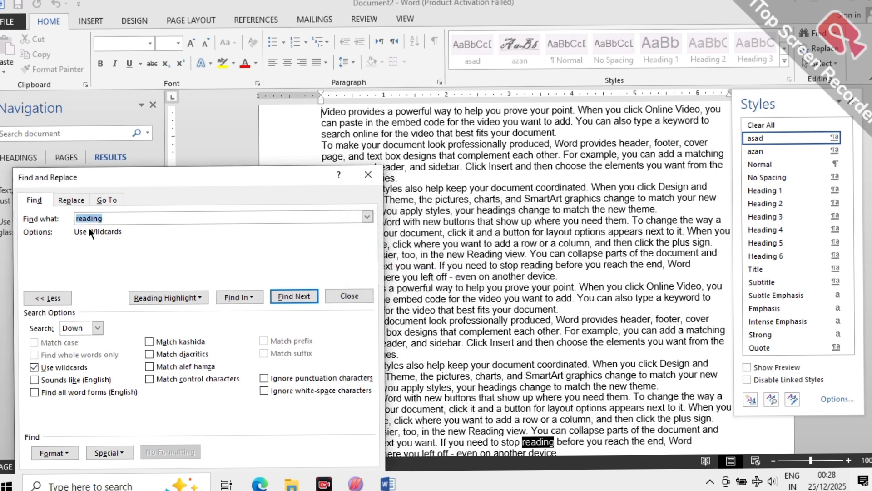
# - Capitalize the search term to "Reading" and step through its occurrences until the wildcard search finishes
pyautogui.press('Left')
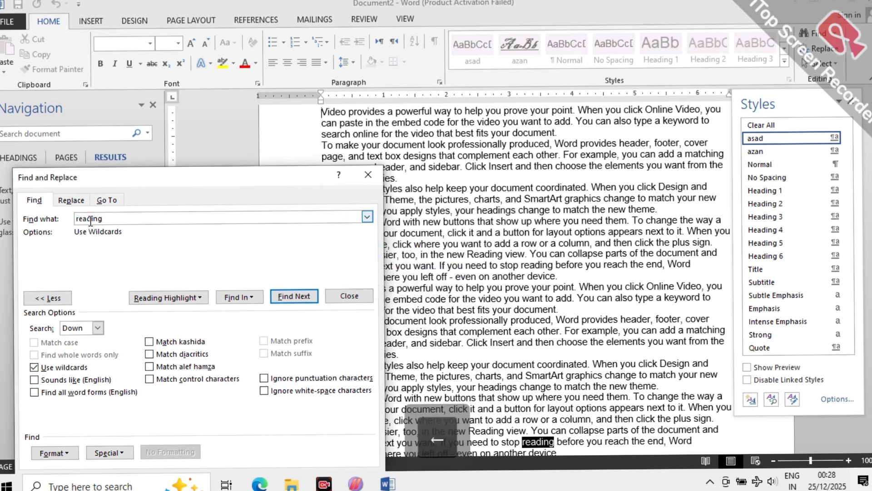
pyautogui.press('BackSpace')
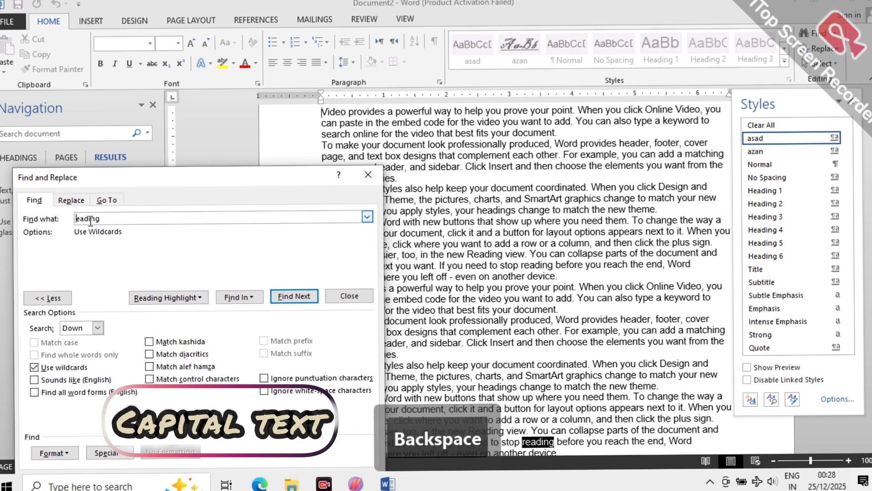
pyautogui.press('capslock')
pyautogui.write('R')
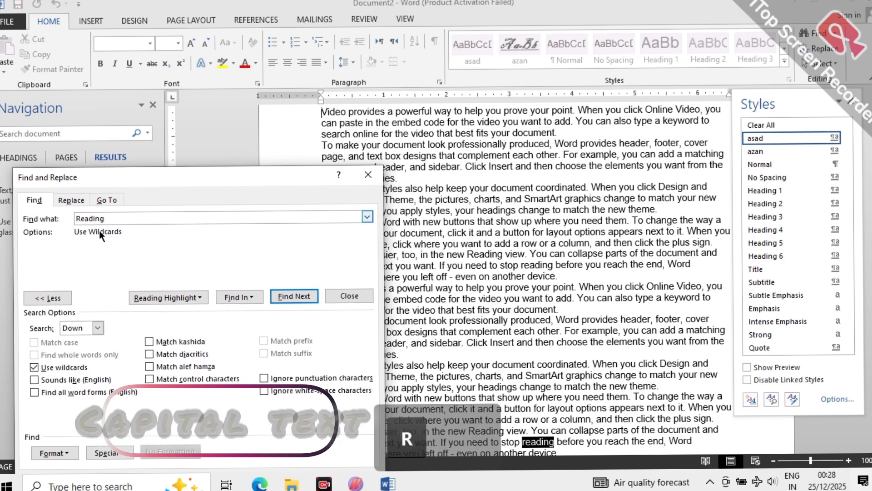
pyautogui.press('Return')
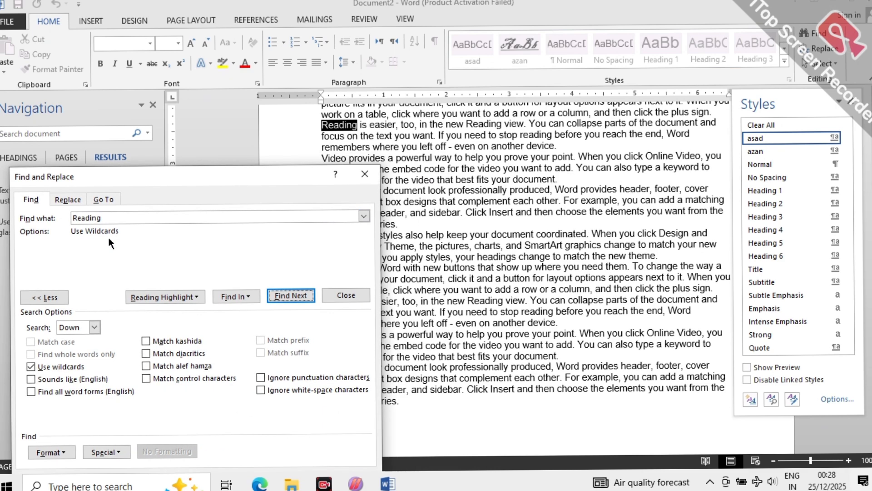
pyautogui.press('Return')
pyautogui.press('Return')
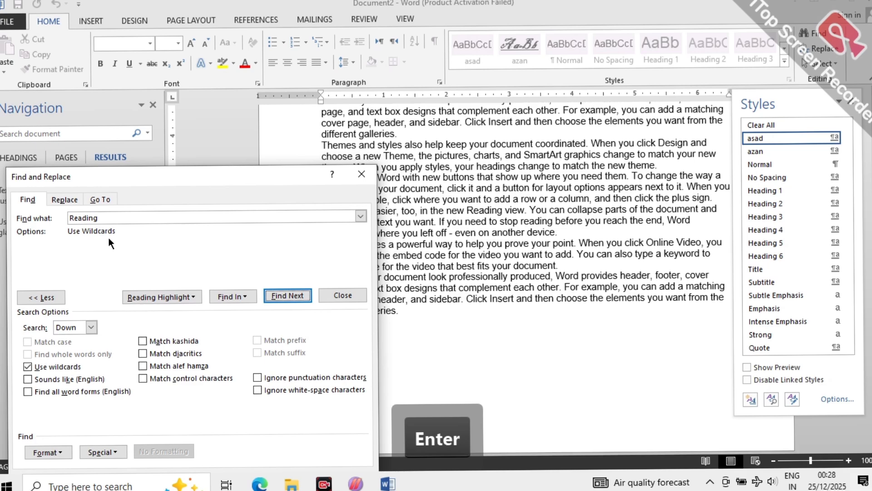
pyautogui.press('Return')
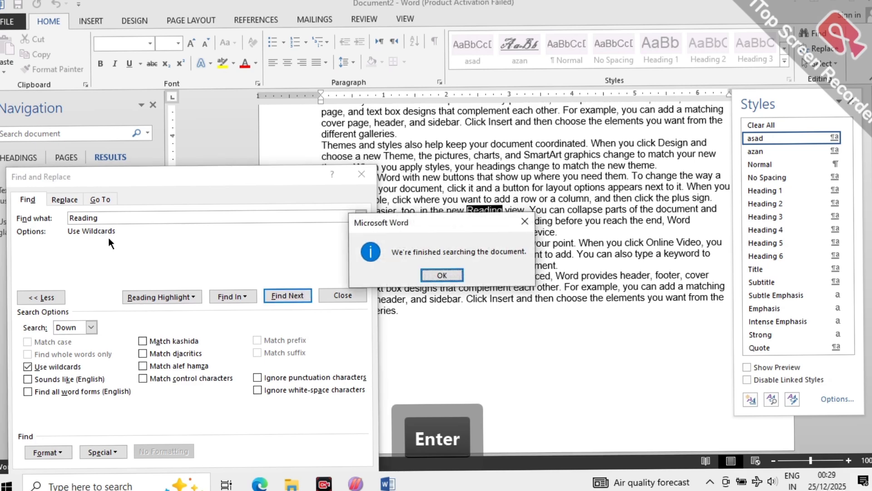
pyautogui.click(438, 274)
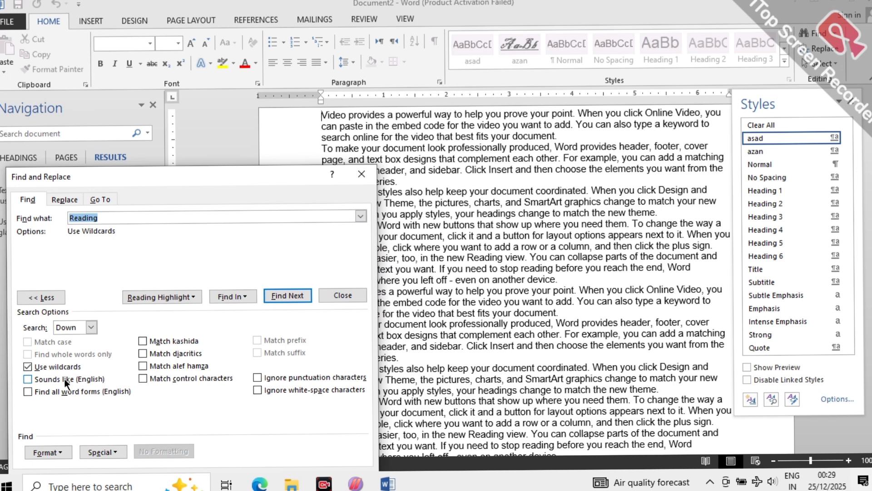
# - Replace all of the document's text with three lines reading AZAN, AZAAN and AZANN
pyautogui.click(439, 221)
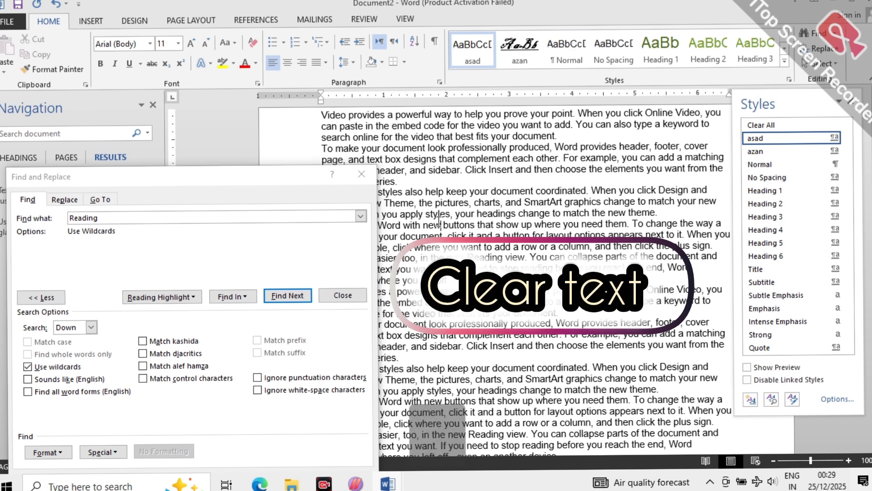
pyautogui.hotkey('ctrl', 'a')
pyautogui.press('BackSpace')
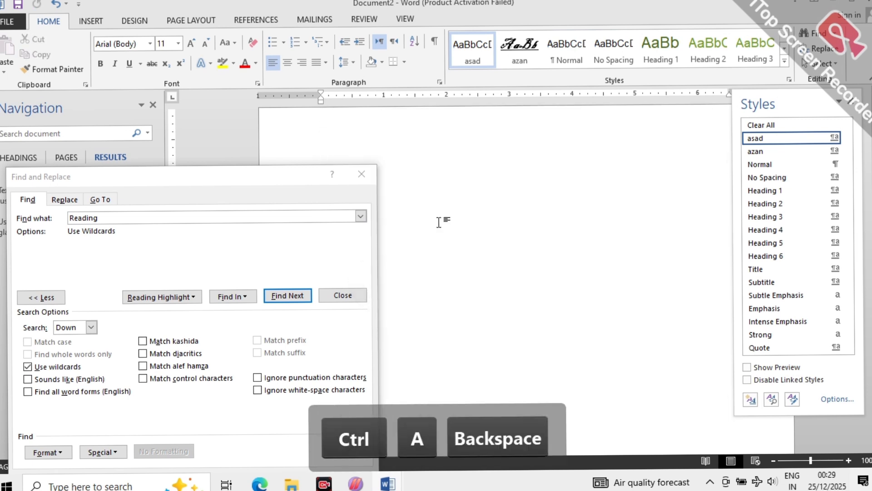
pyautogui.write('AZA')
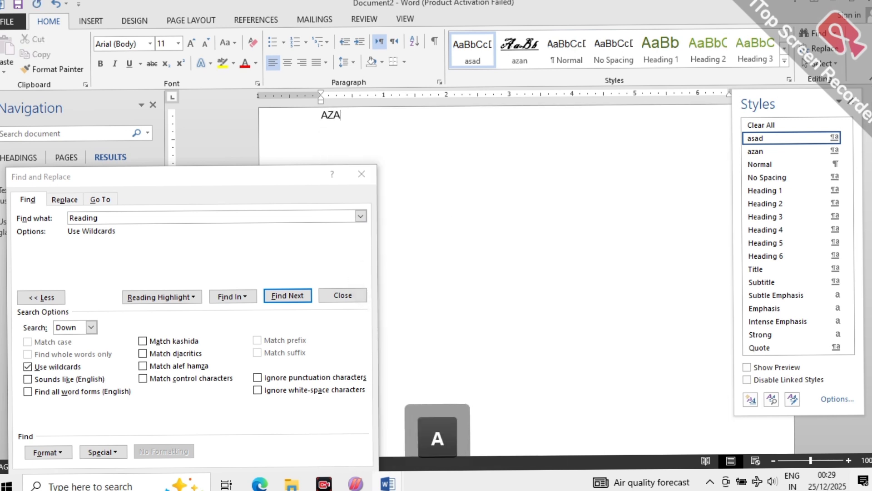
pyautogui.write('N')
pyautogui.press('Return')
pyautogui.write('AZAAN')
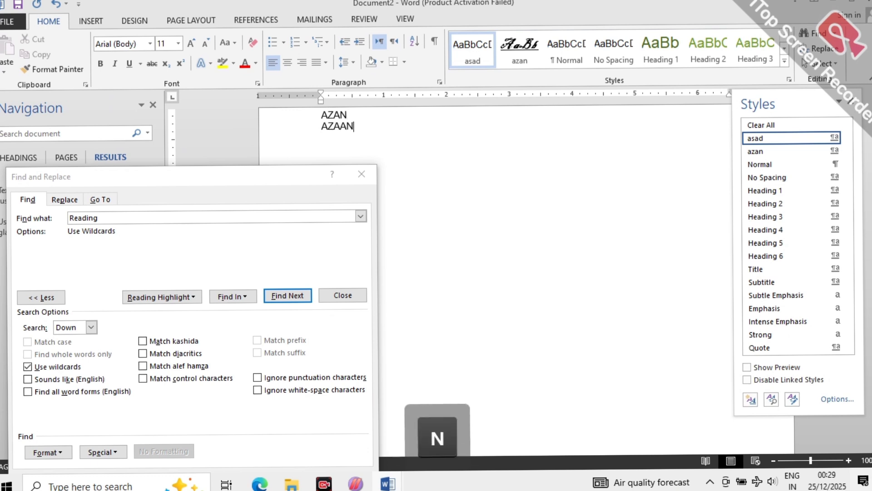
pyautogui.press('Return')
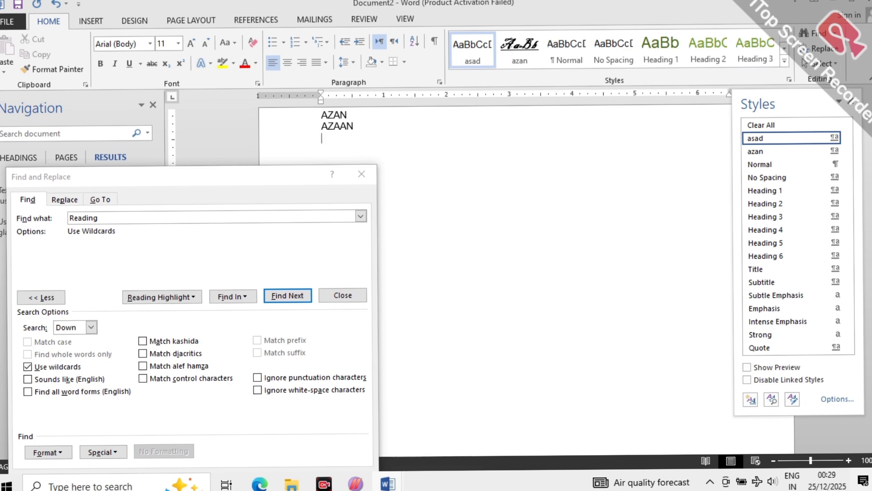
pyautogui.write('AZANN')
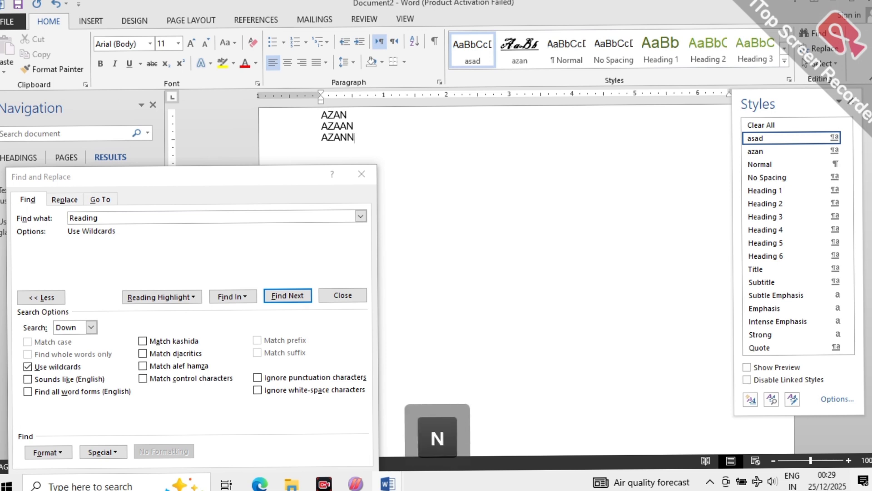
# - Switch the search option from Use wildcards to Sounds like (English) and search the document for "AZAN"
pyautogui.click(130, 218)
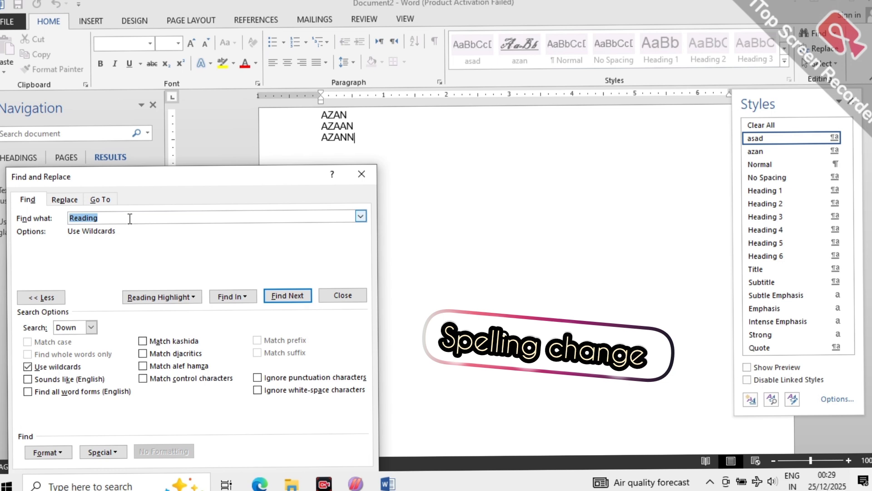
pyautogui.press('BackSpace')
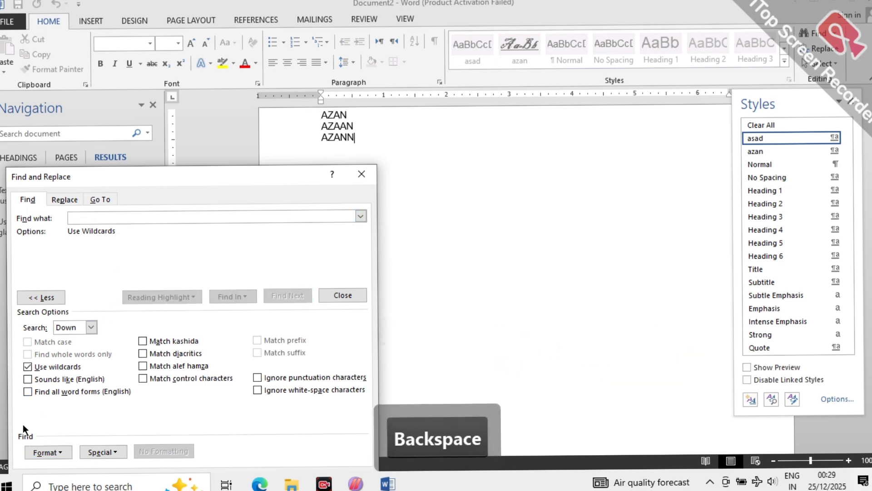
pyautogui.click(28, 377)
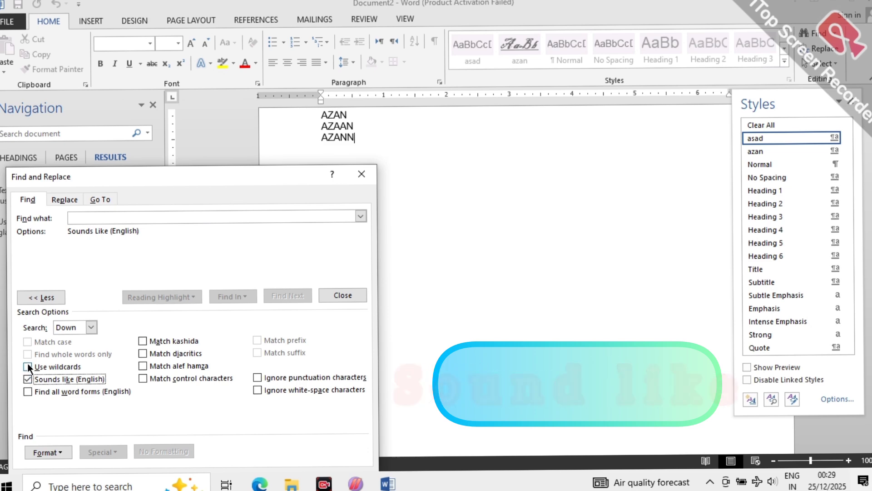
pyautogui.click(27, 364)
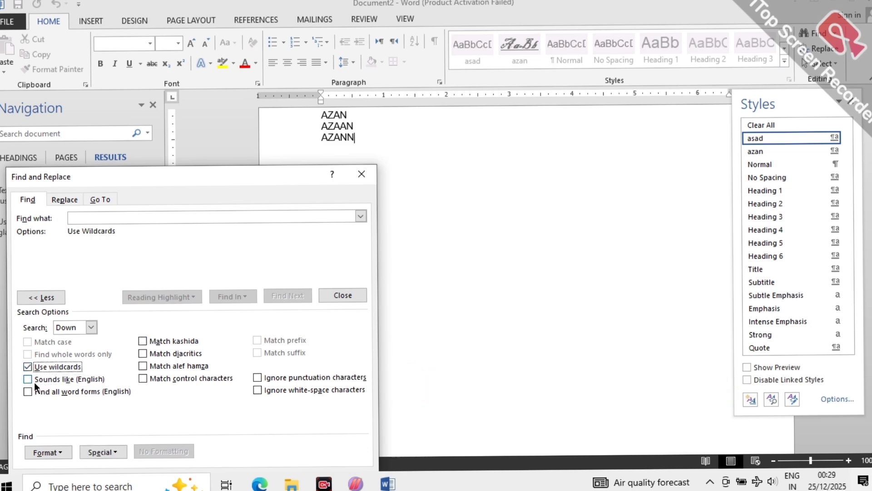
pyautogui.click(31, 380)
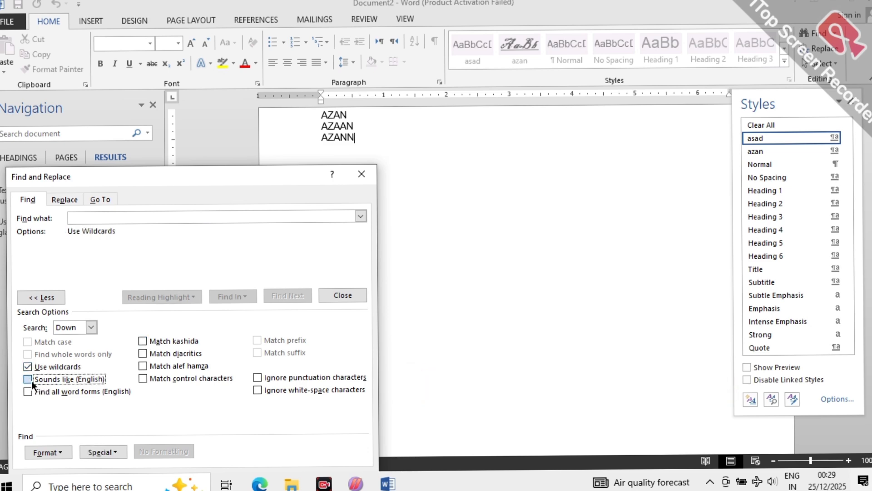
pyautogui.click(124, 219)
pyautogui.write('AZAN')
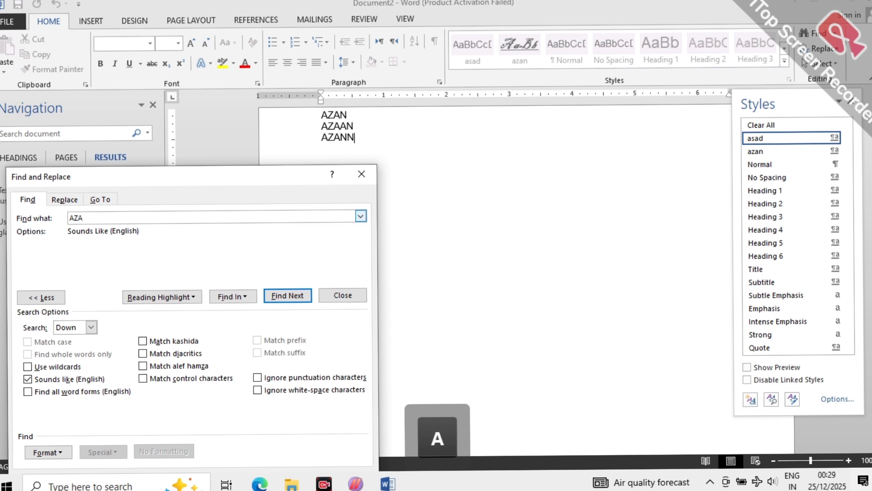
pyautogui.press('Return')
pyautogui.press('Return')
pyautogui.press('Return')
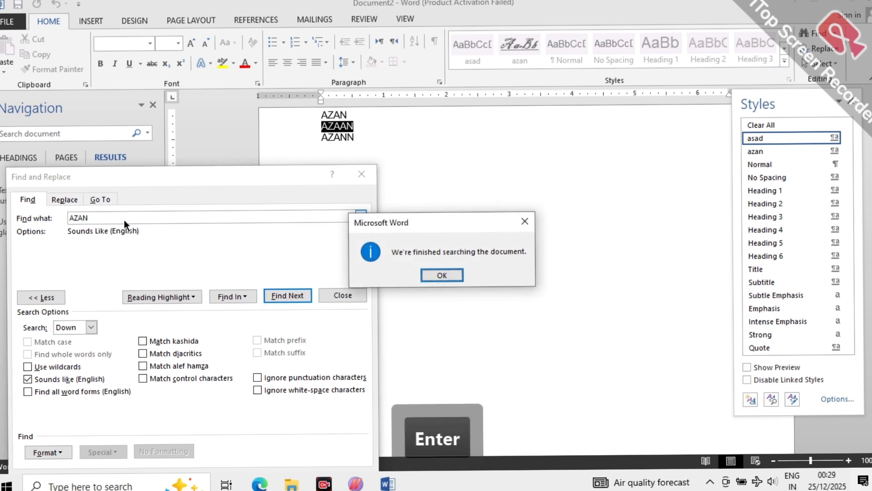
pyautogui.press('Return')
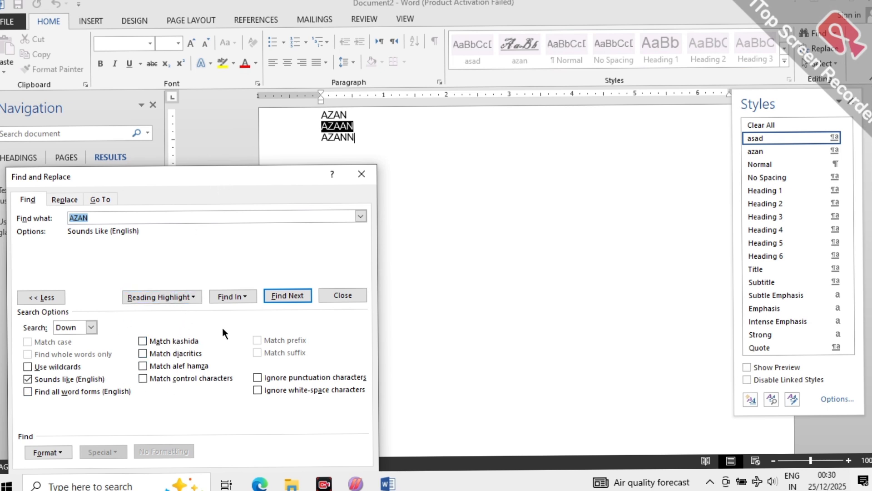
# - Turn off Sounds like, turn on Find all word forms (English) and search the document for "AZAN"
pyautogui.click(28, 378)
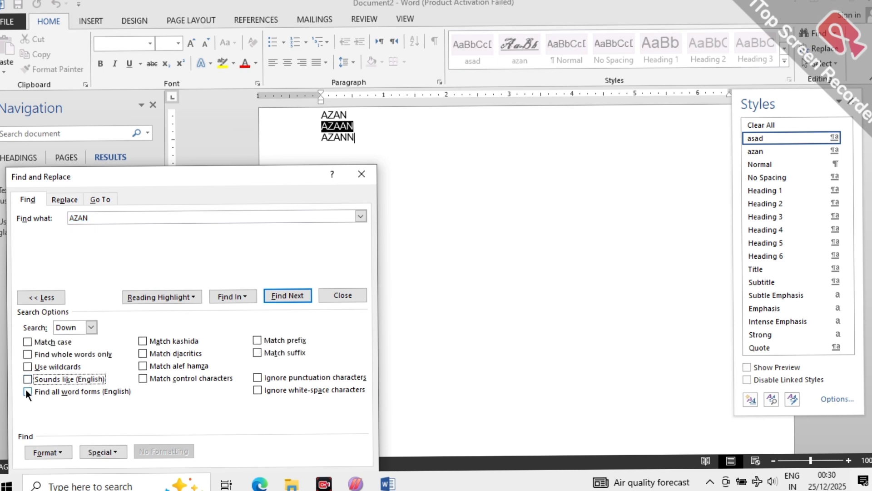
pyautogui.click(27, 391)
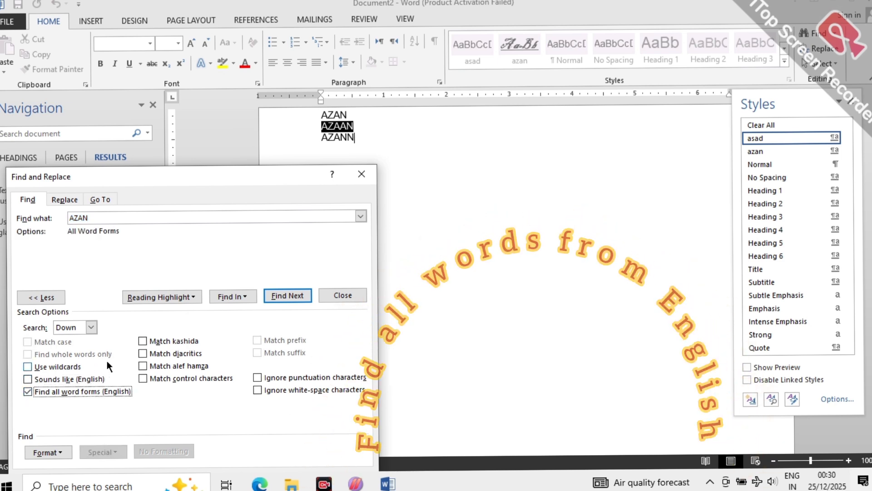
pyautogui.press('Return')
pyautogui.press('Return')
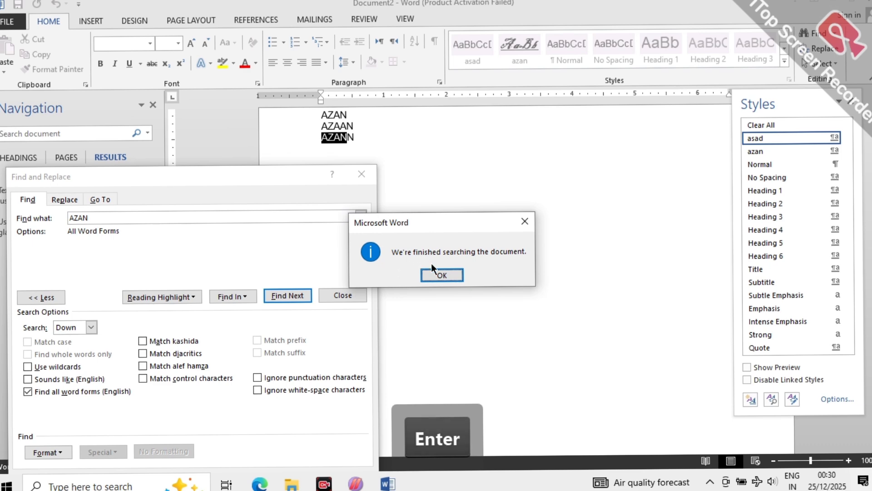
pyautogui.click(435, 274)
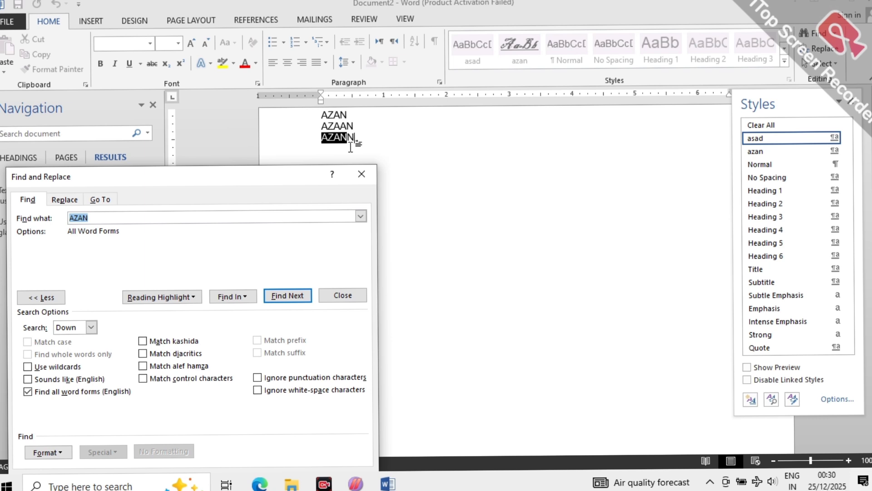
# - Run the all-word-forms search for "AZAN" again, cycling repeatedly through its matches
pyautogui.press('Return')
pyautogui.press('Return')
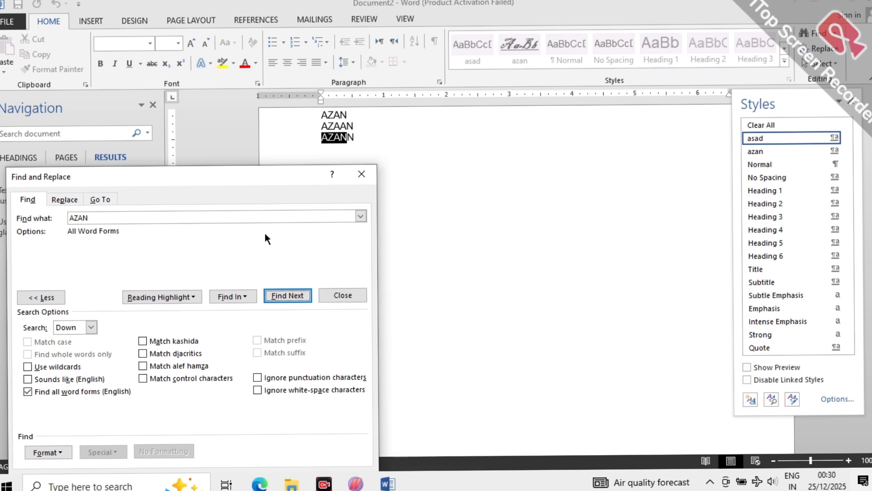
pyautogui.press('Return')
pyautogui.press('Return')
pyautogui.press('Return')
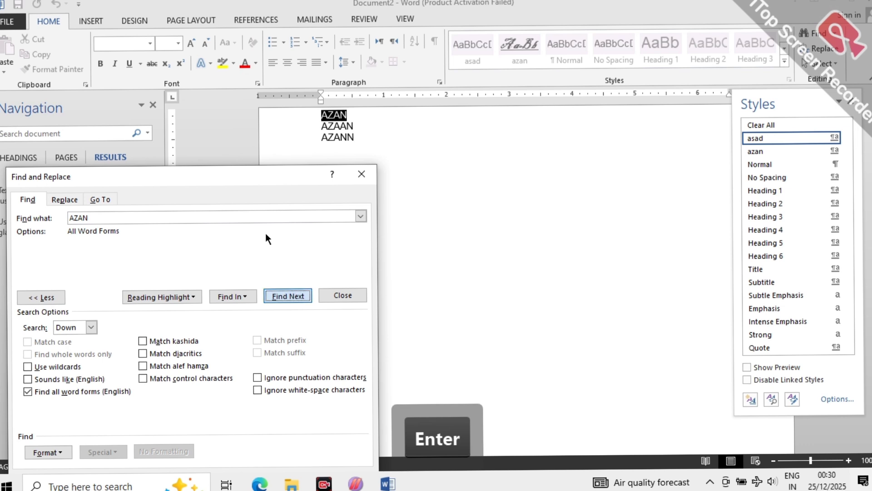
pyautogui.press('Return')
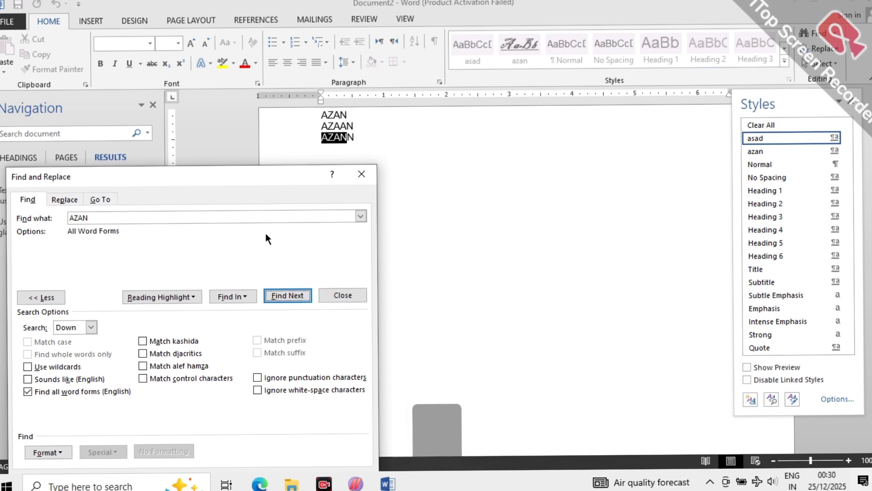
# - Run the all-word-forms search for "AZAN" to the end of the document and close the Find and Replace dialog
pyautogui.press('Return')
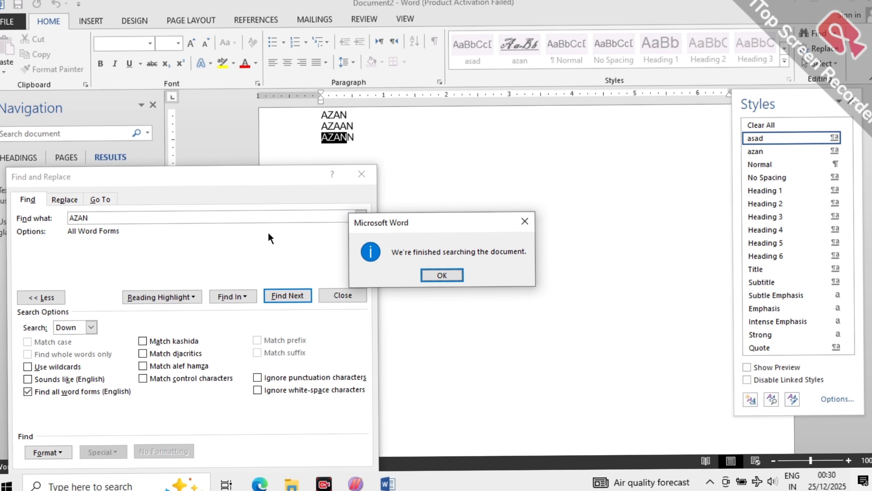
pyautogui.click(441, 274)
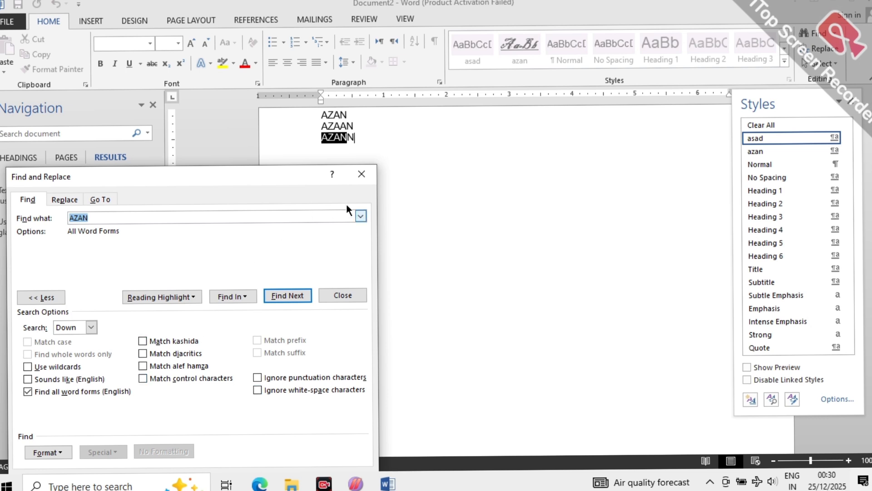
pyautogui.click(362, 174)
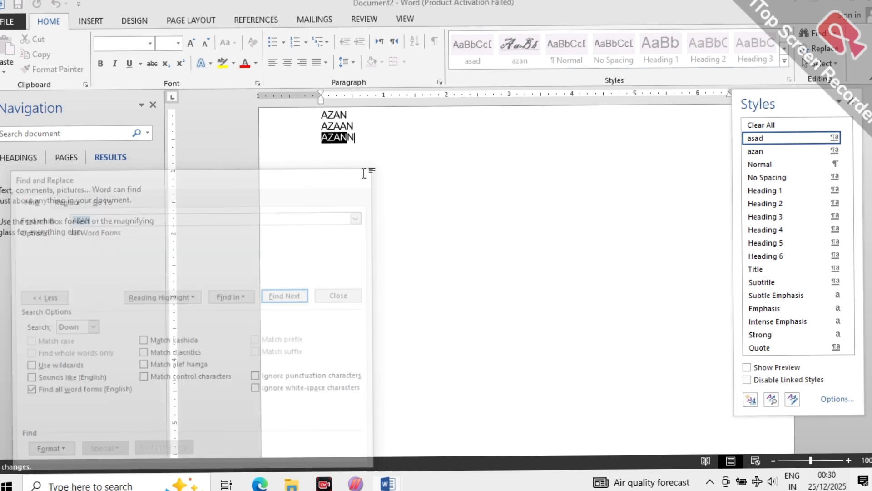
# - Replace all of the document's text with the line "THANKS FOR WATCHING"
pyautogui.hotkey('ctrl', 'a')
pyautogui.press('BackSpace')
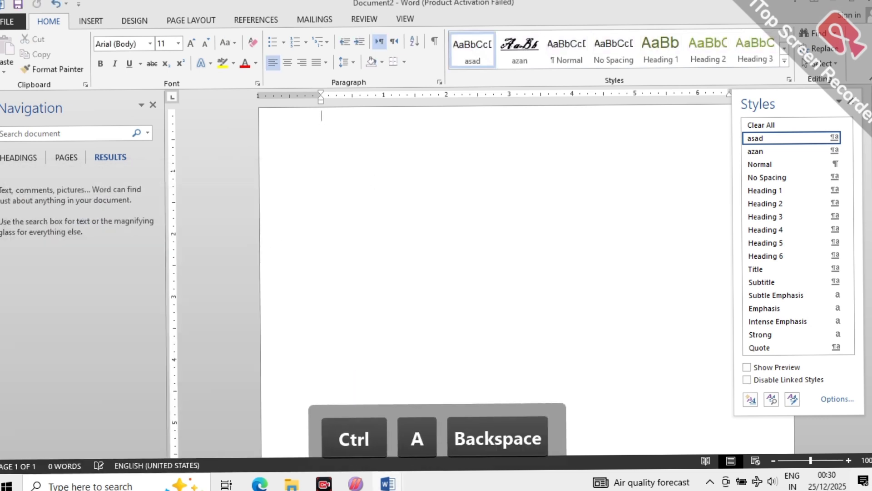
pyautogui.write('THAM')
pyautogui.press('BackSpace')
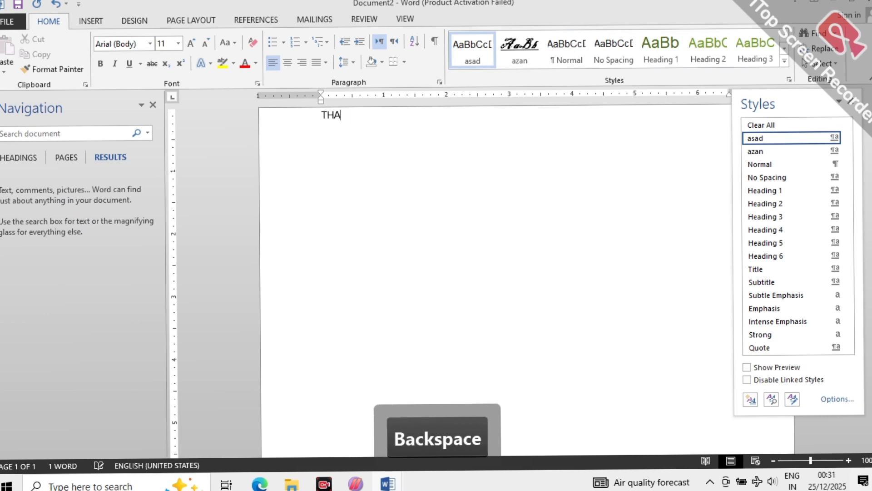
pyautogui.write('NKS FOT')
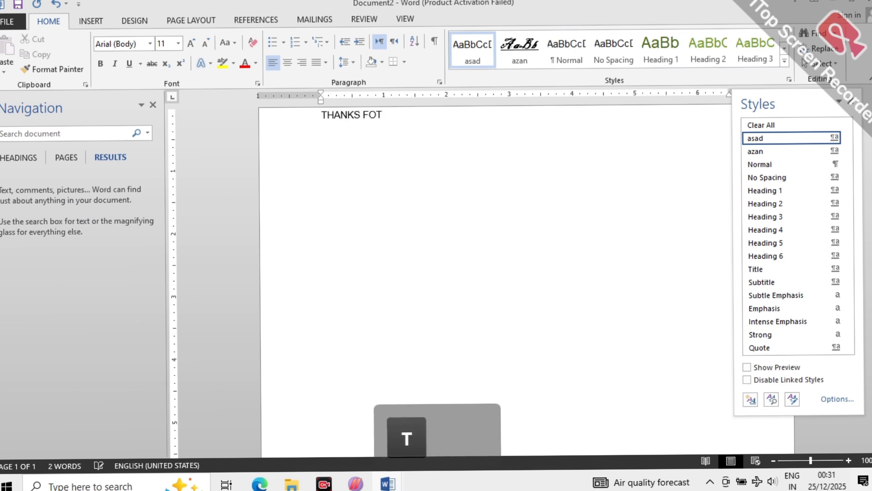
pyautogui.press('BackSpace')
pyautogui.write('R W')
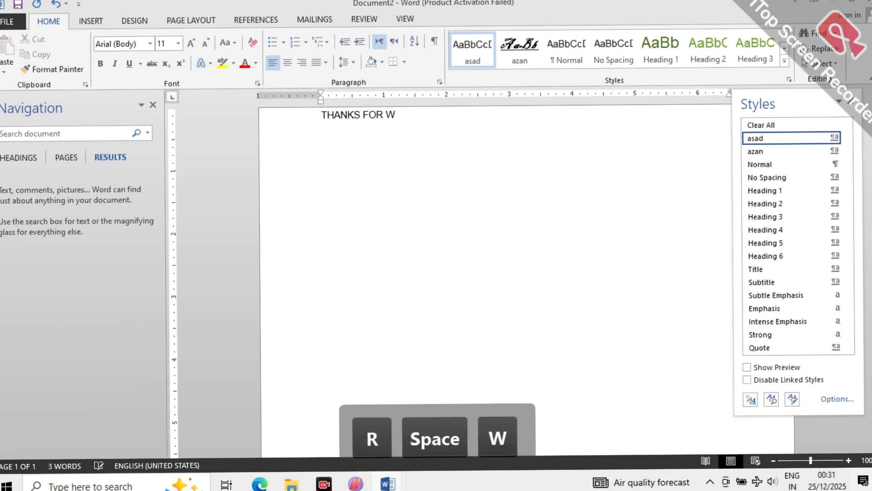
pyautogui.write('ATCHING')
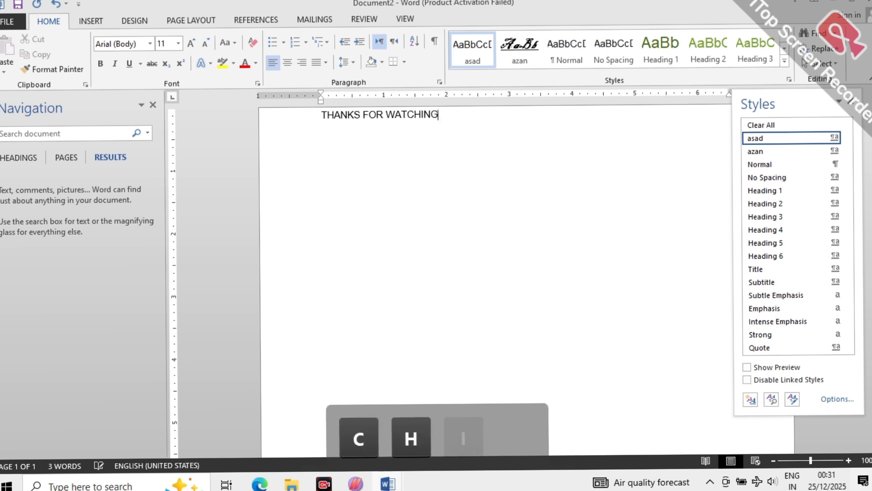
# - Enlarge the whole "THANKS FOR WATCHING" line to a font size of 72
pyautogui.hotkey('ctrl', 'a')
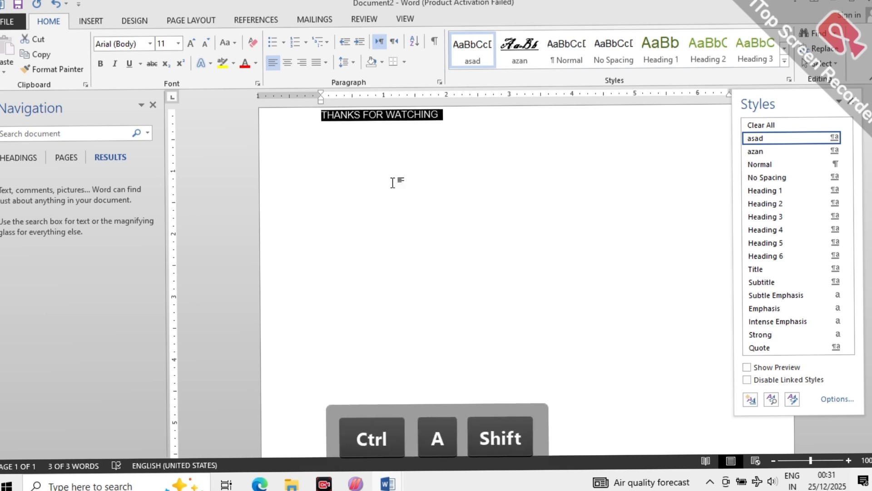
pyautogui.hotkey('ctrl', 'shift', 'Right')
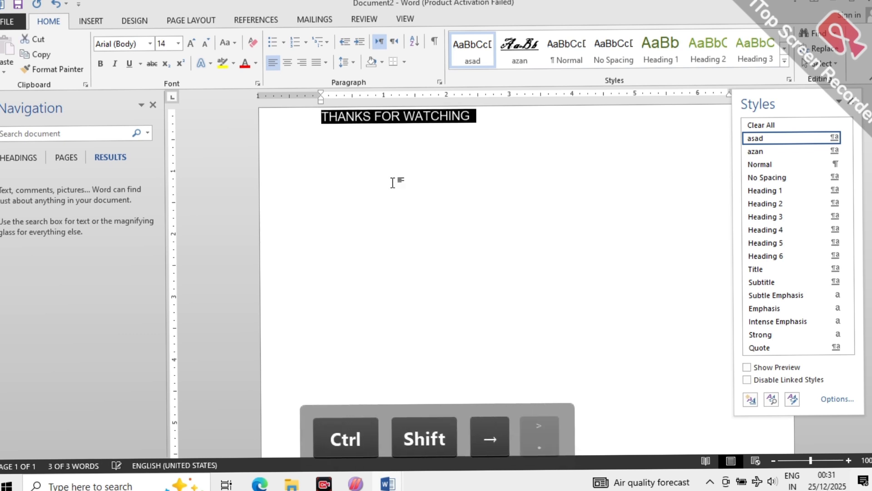
pyautogui.hotkey('ctrl', 'shift', '.')
pyautogui.hotkey('ctrl', 'shift', '.')
pyautogui.hotkey('ctrl', 'shift', '.')
pyautogui.hotkey('ctrl', 'shift', '.')
pyautogui.hotkey('ctrl', 'shift', '.')
pyautogui.hotkey('ctrl', 'shift', '.')
pyautogui.hotkey('ctrl', 'shift', '.')
pyautogui.hotkey('ctrl', 'shift', '.')
pyautogui.hotkey('ctrl', 'shift', '.')
pyautogui.hotkey('ctrl', 'shift', '.')
pyautogui.hotkey('ctrl', 'shift', '.')
pyautogui.hotkey('ctrl', 'shift', '.')
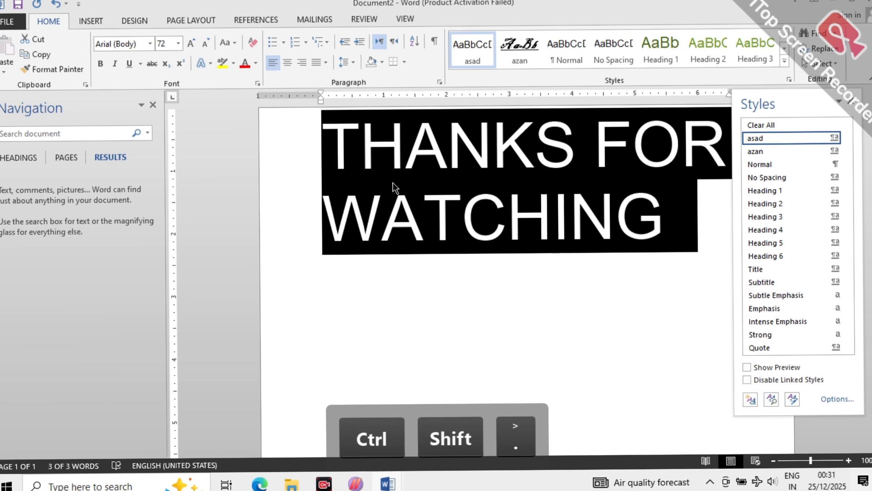